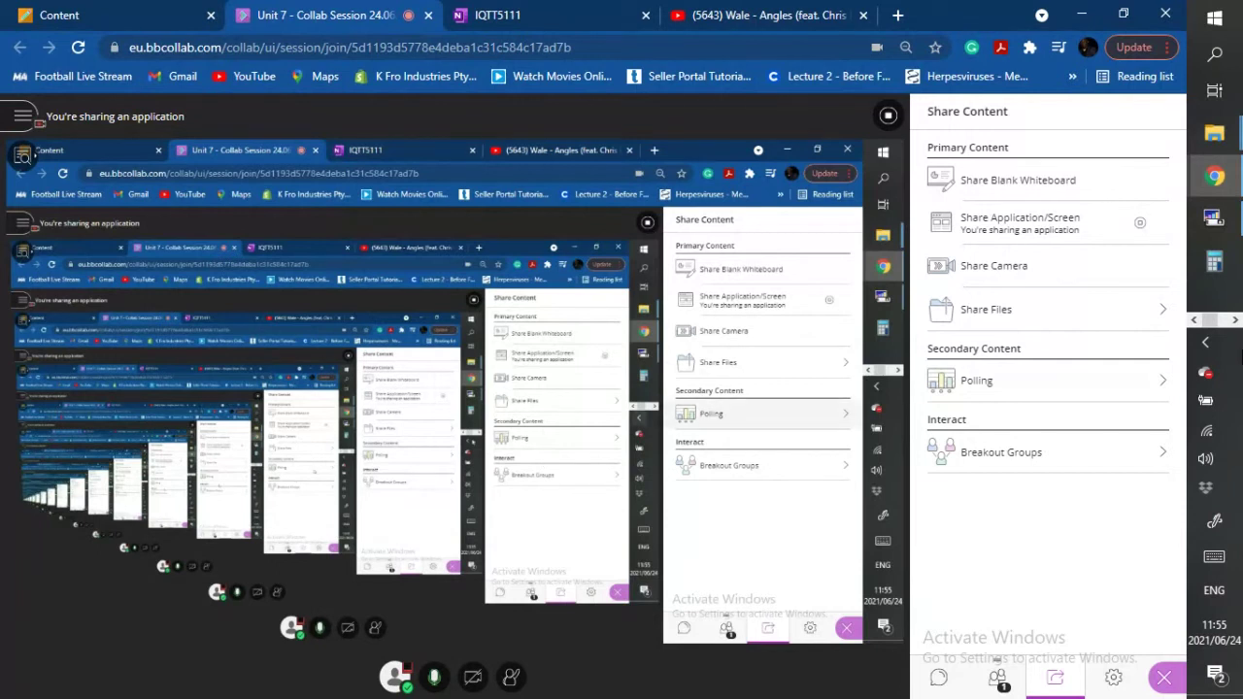
# Step: Switch to the IQTT5111 workbook in Excel
pyautogui.click(1235, 322)
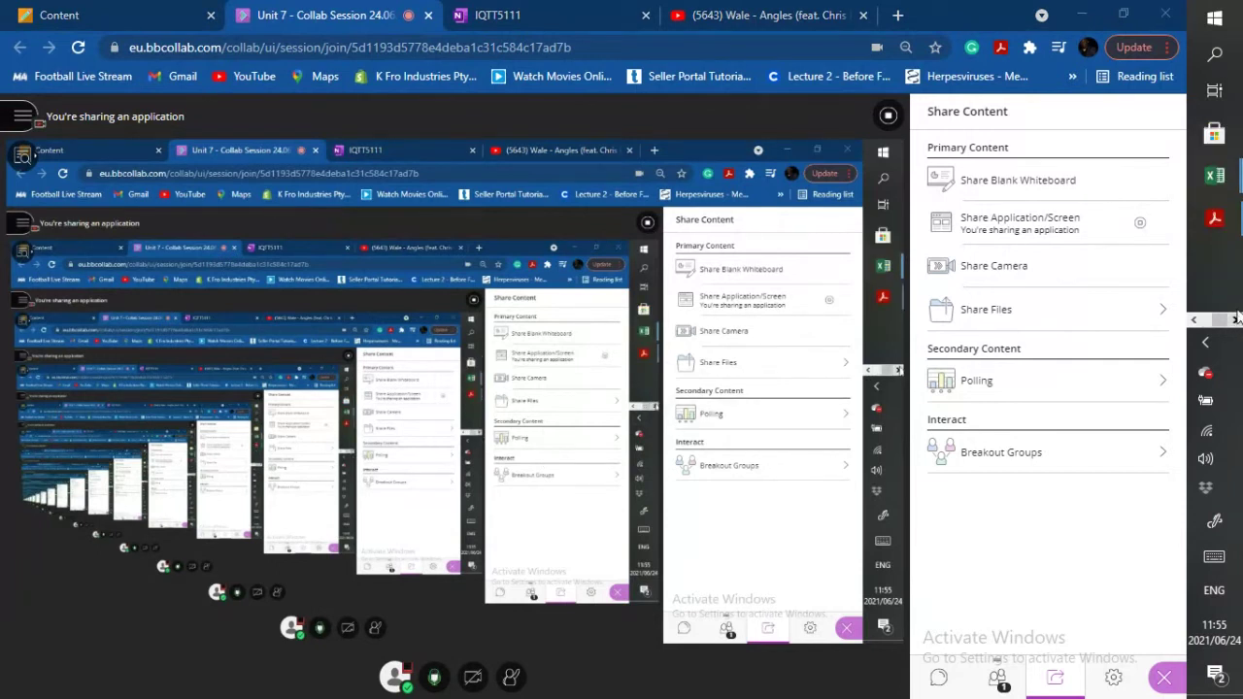
pyautogui.moveTo(1216, 178)
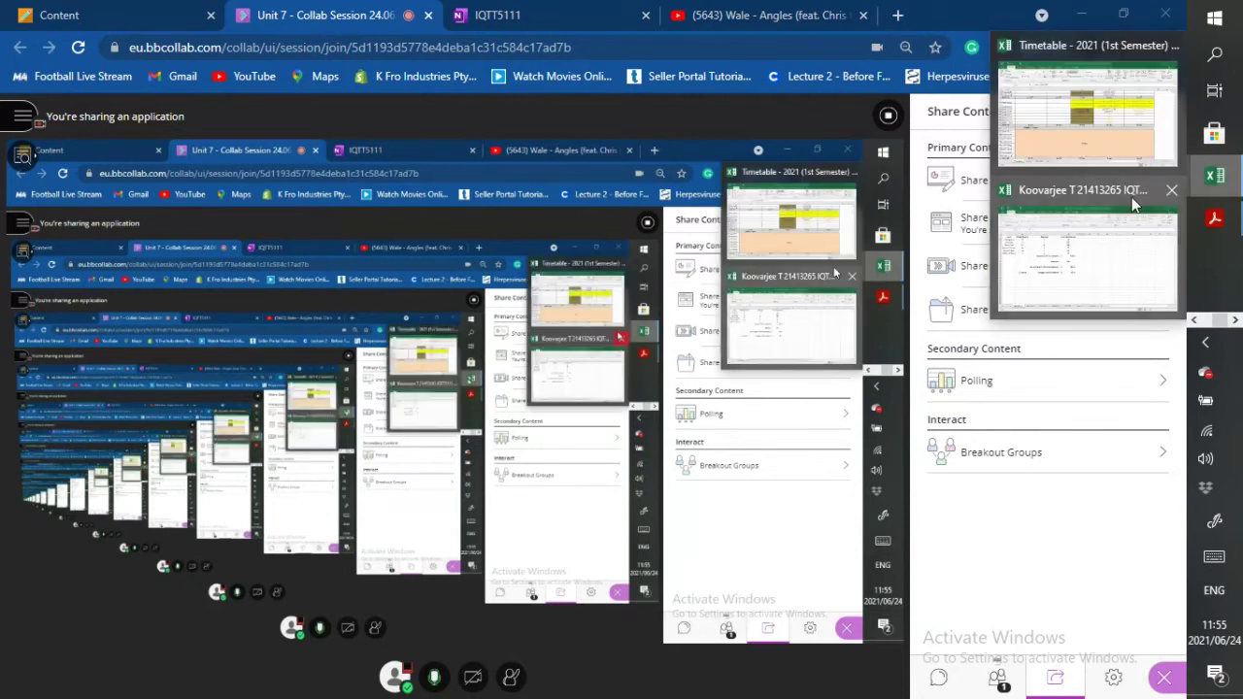
pyautogui.click(1098, 262)
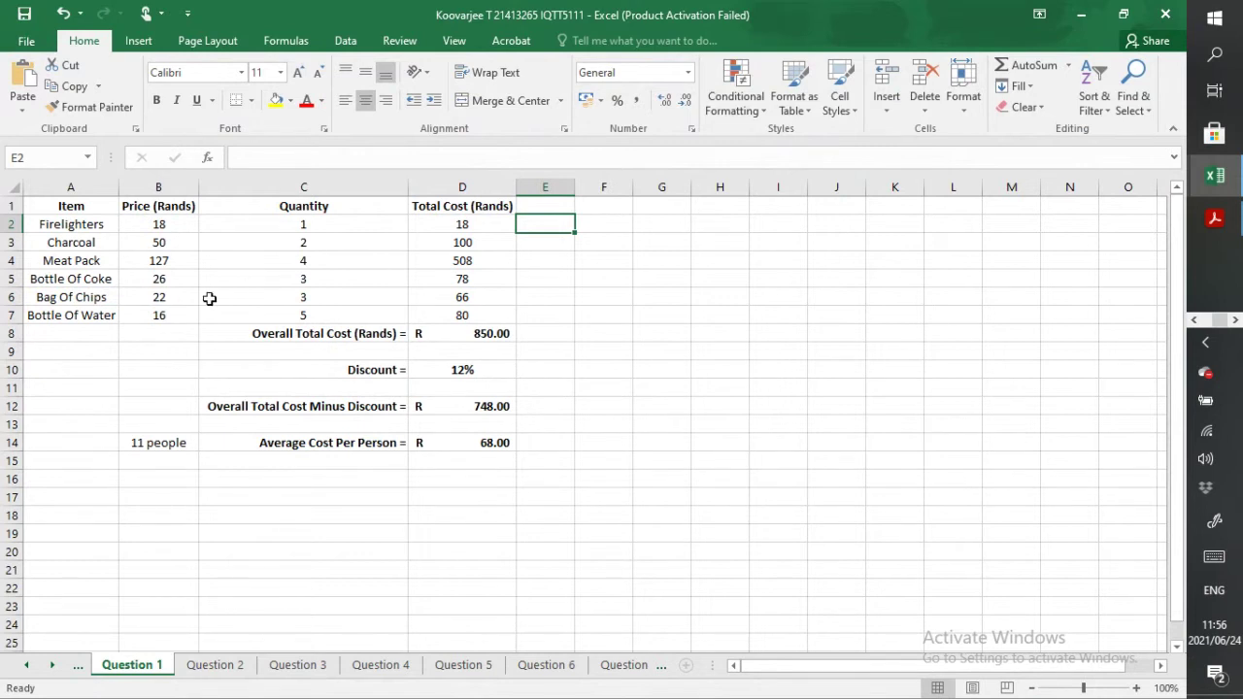
# Step: Inspect the total cost formulas of the six items in D2:D7 on the Question 1 sheet
pyautogui.click(449, 224)
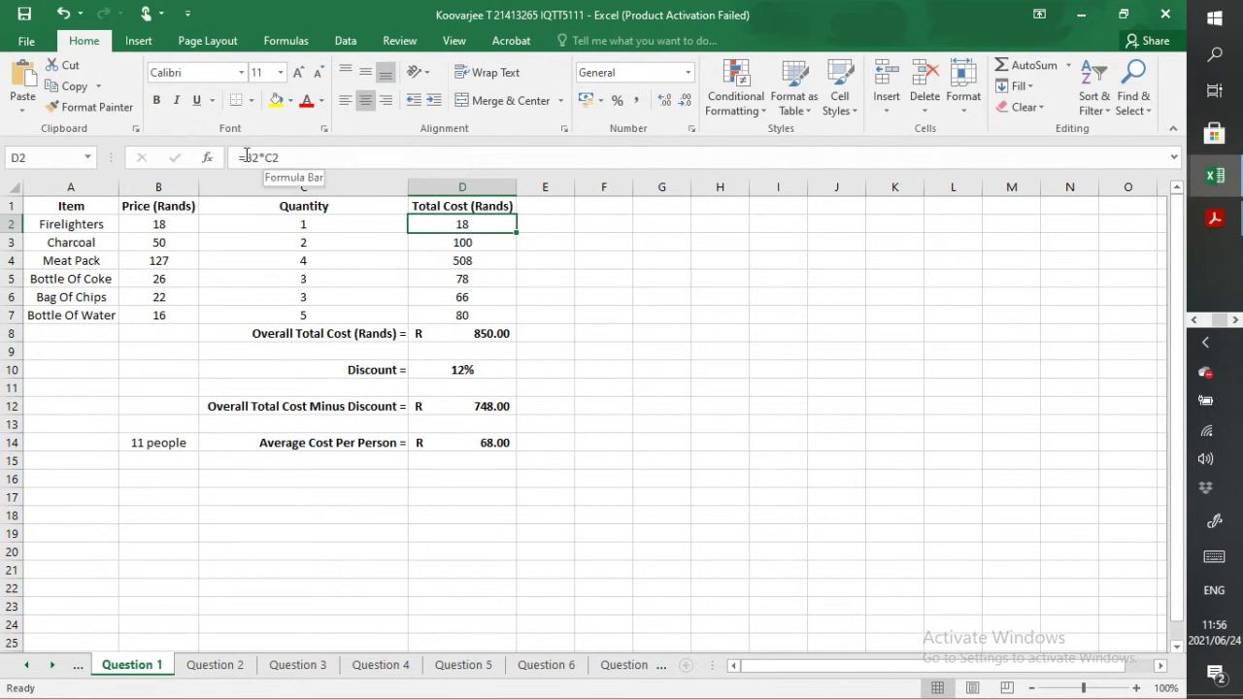
pyautogui.click(456, 241)
pyautogui.click(455, 260)
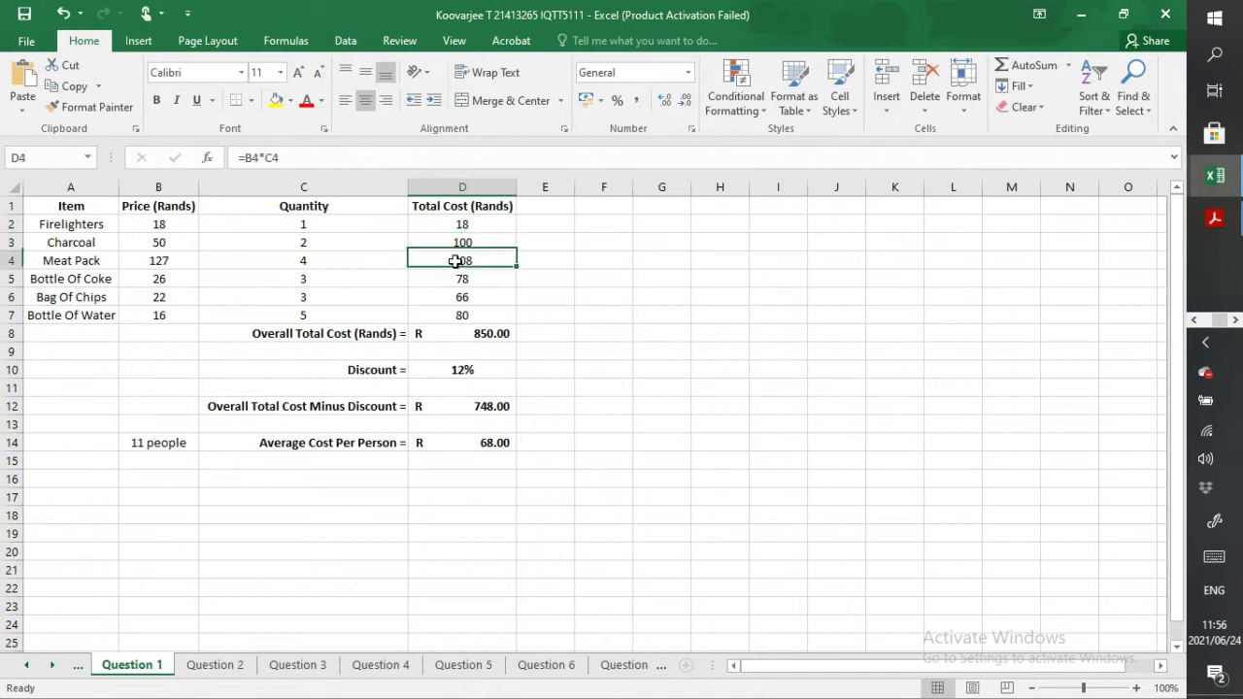
pyautogui.click(454, 280)
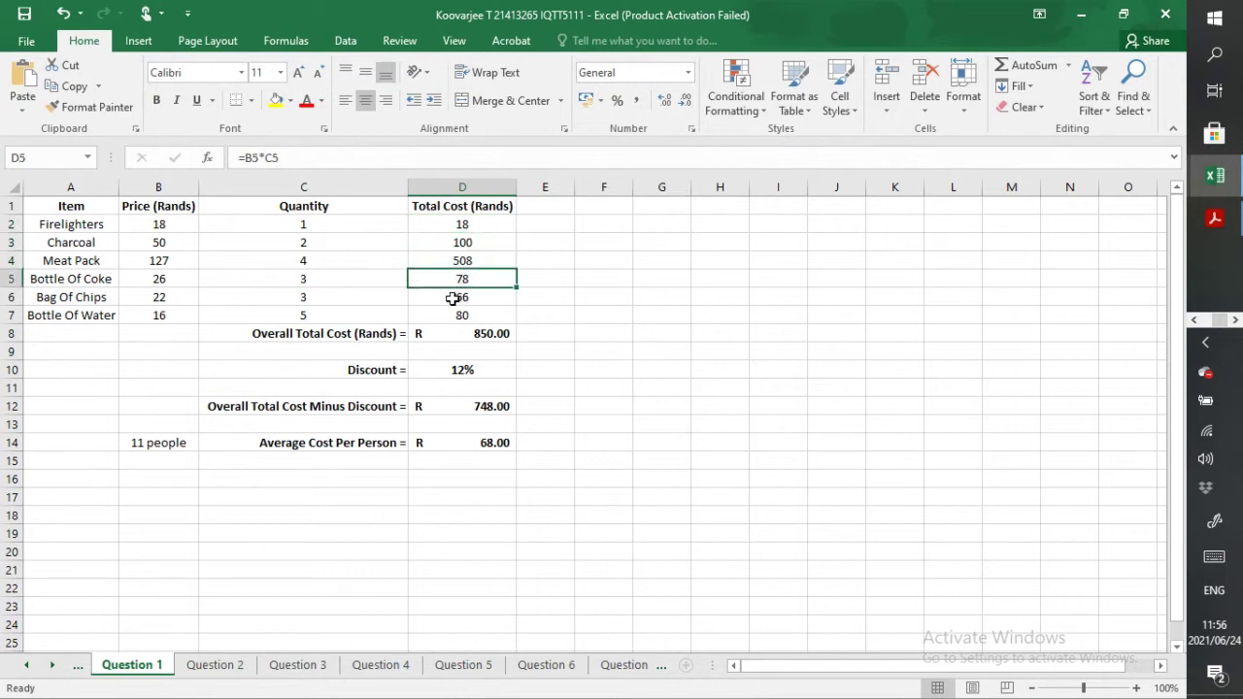
pyautogui.click(459, 300)
pyautogui.click(460, 315)
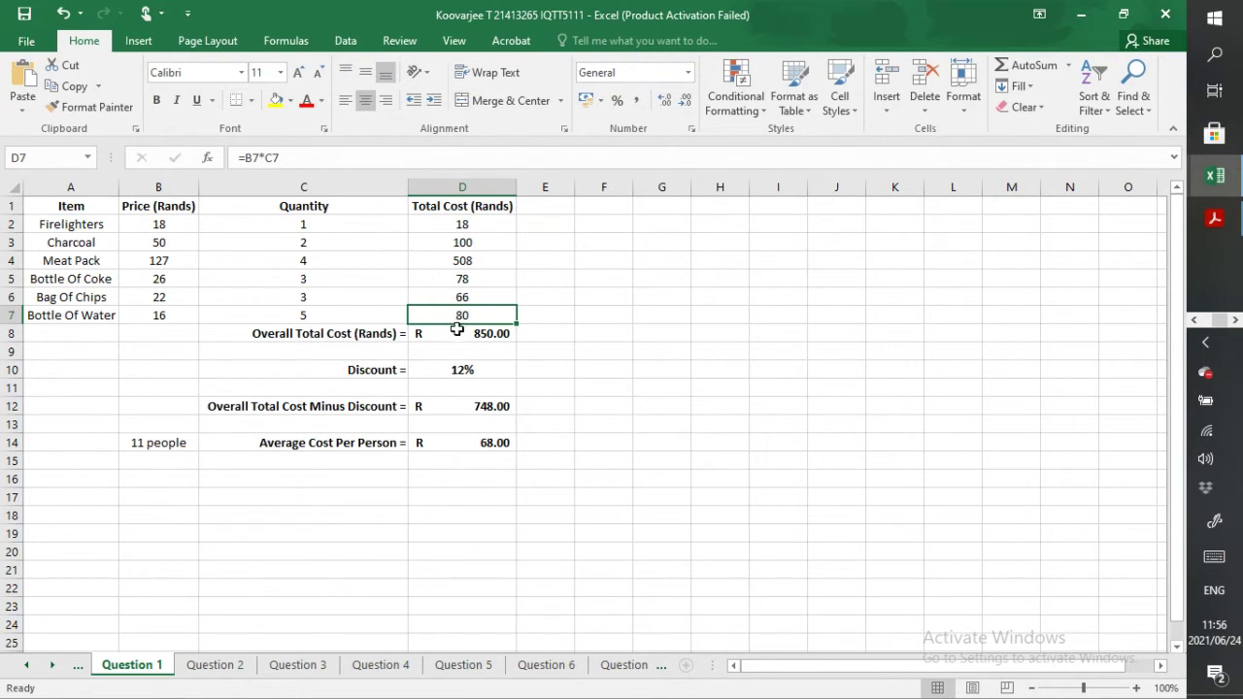
# Step: Check the formulas for the overall total cost, the total minus discount and the average cost per person in D8, D12 and D14
pyautogui.click(457, 330)
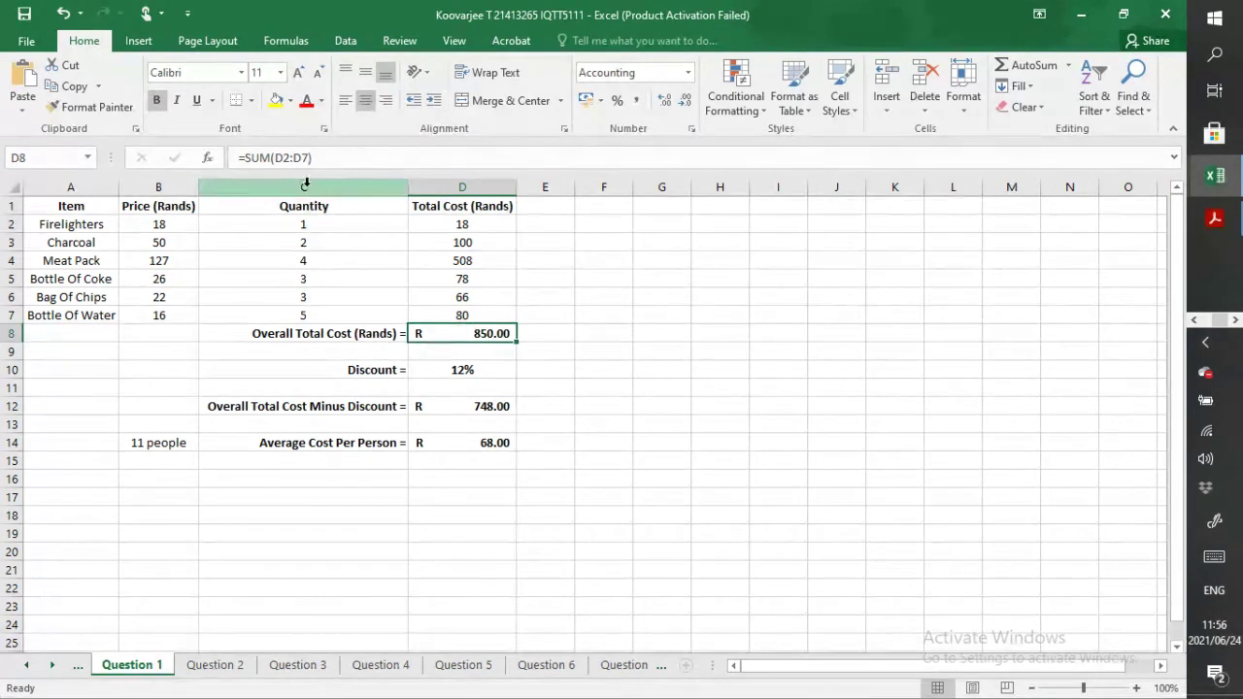
pyautogui.click(480, 417)
pyautogui.click(468, 401)
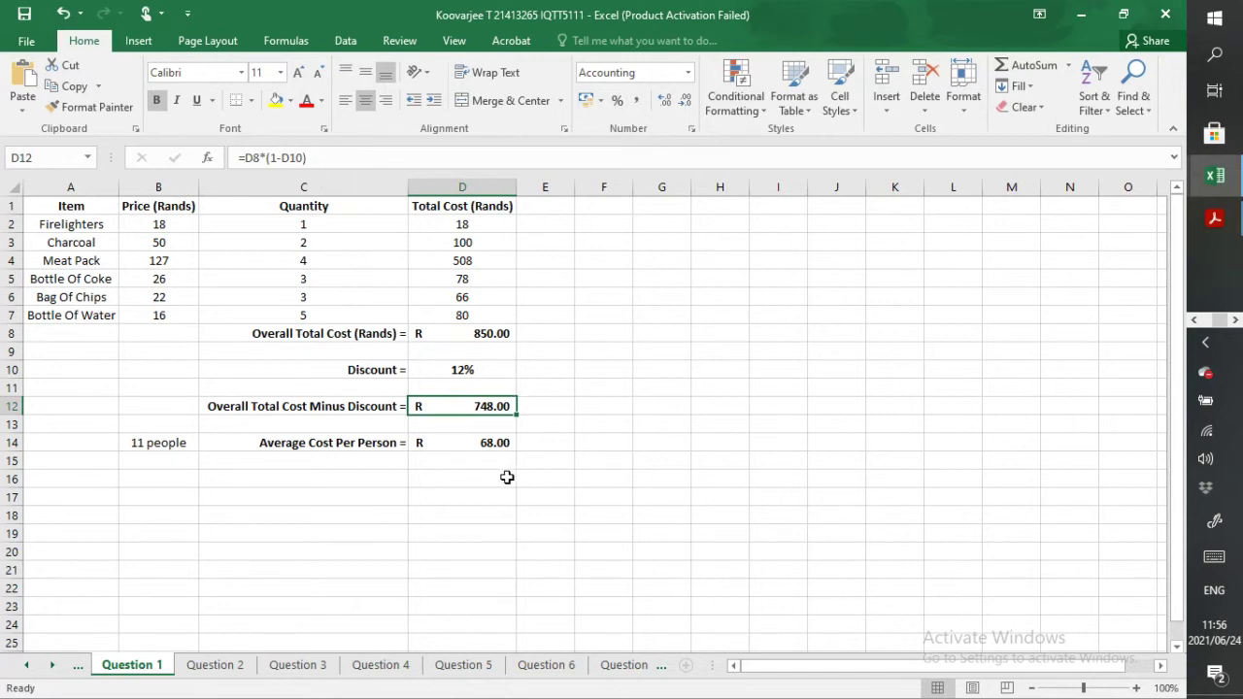
pyautogui.click(463, 445)
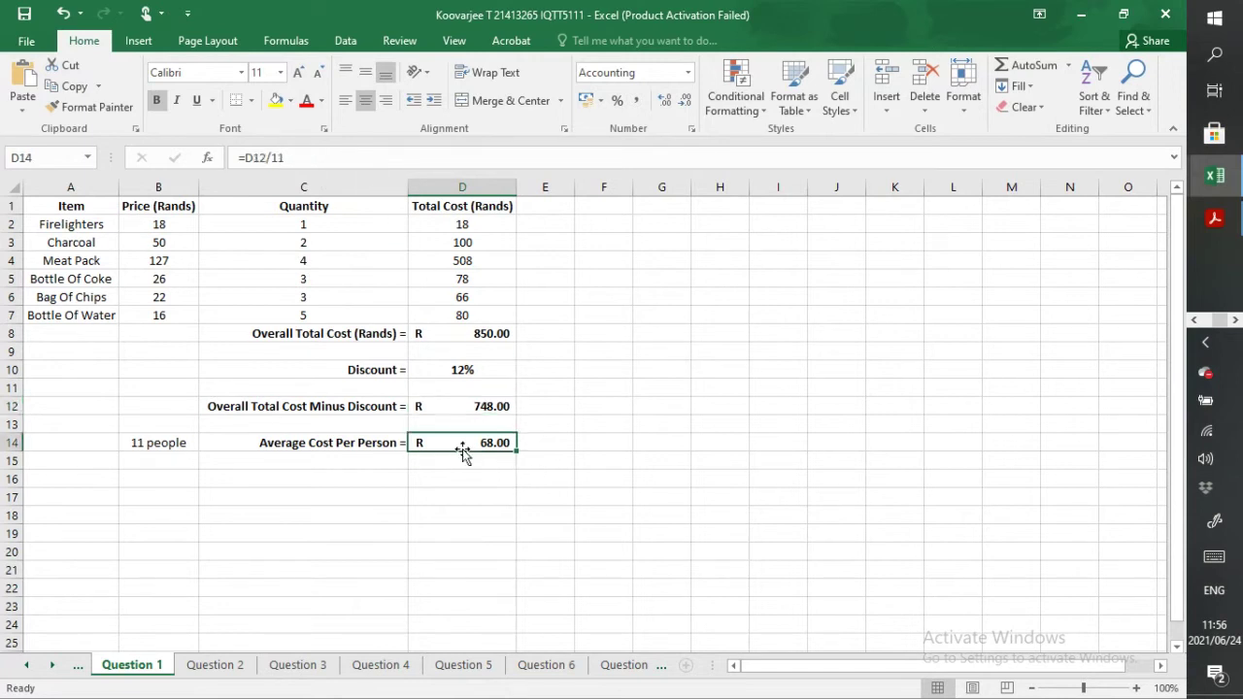
# Step: On the Question 2 sheet, review the cells for the 9th and 10th, average, lowest and highest minimum nightly temperatures
pyautogui.click(215, 665)
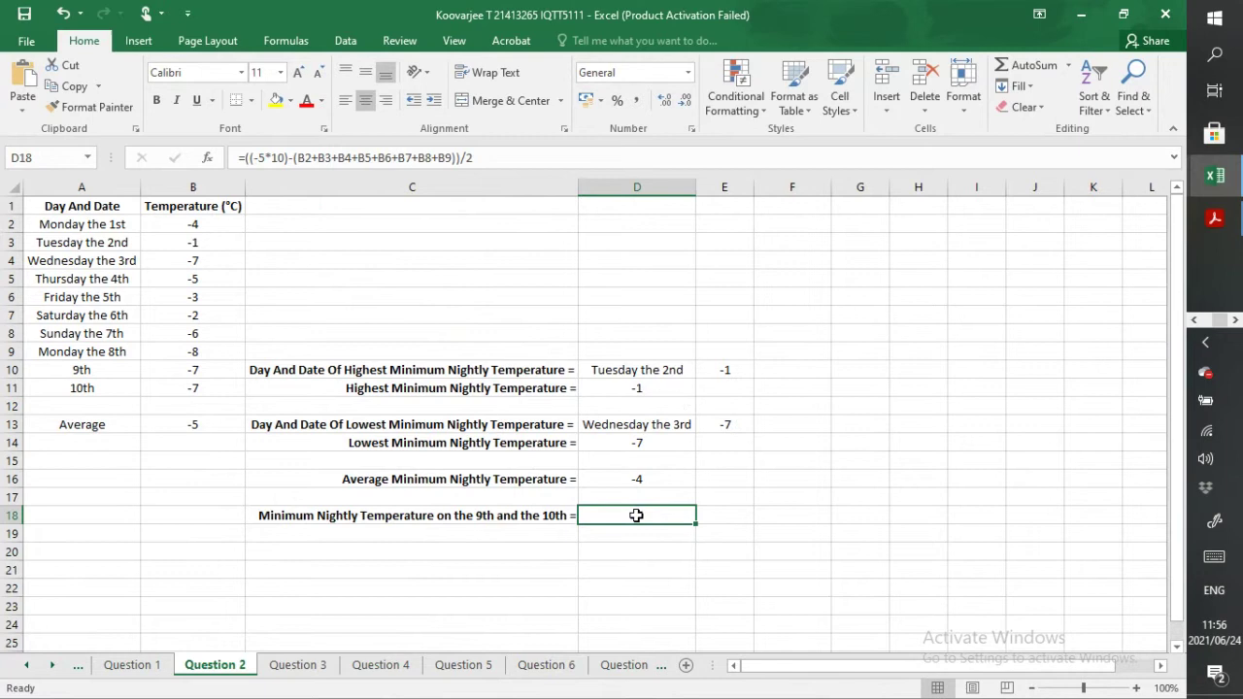
pyautogui.click(626, 479)
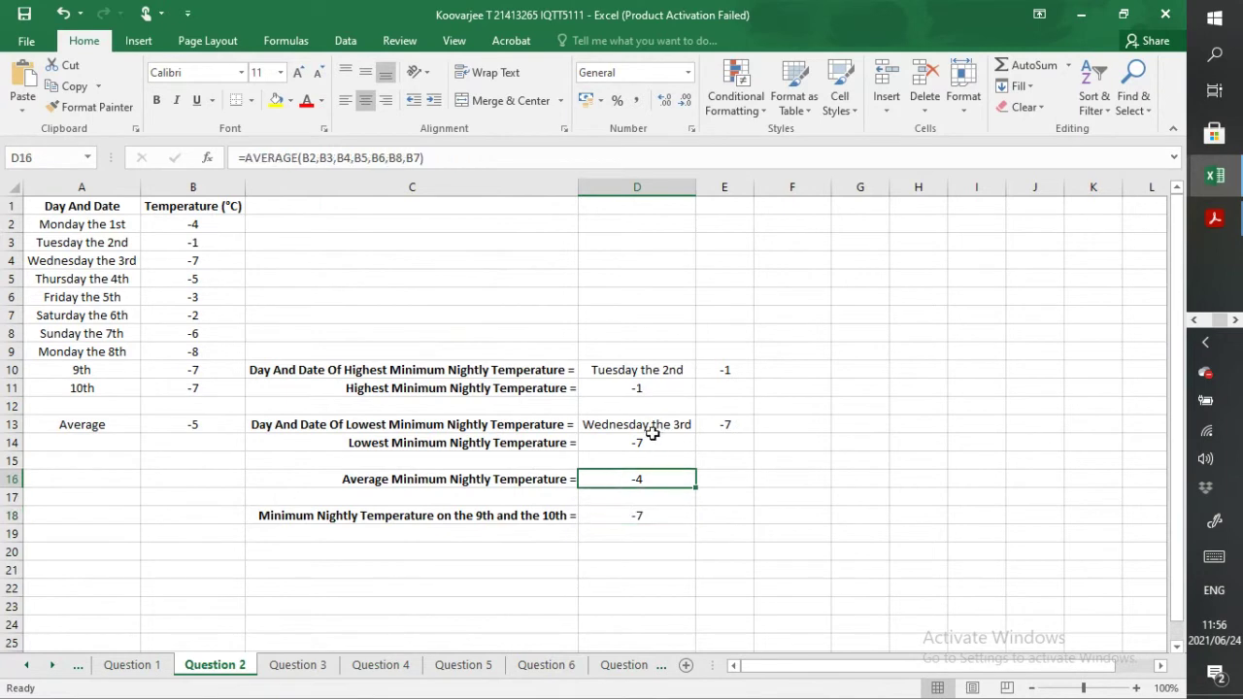
pyautogui.click(653, 435)
pyautogui.click(644, 426)
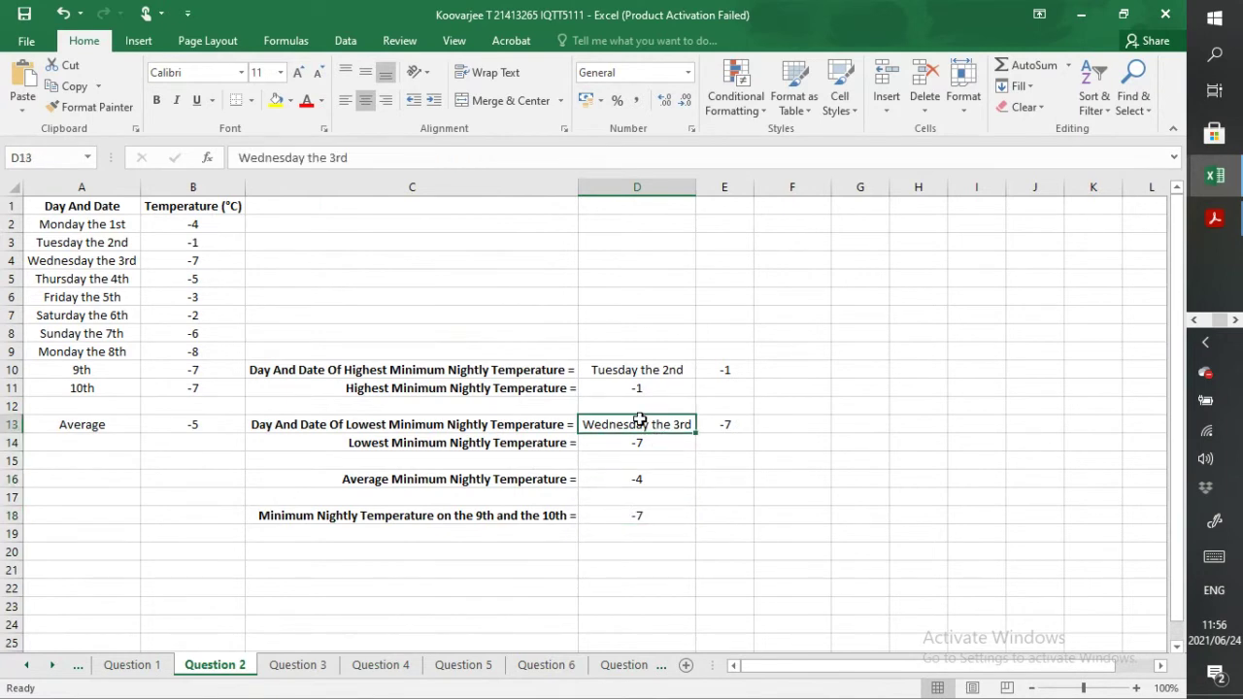
pyautogui.click(630, 374)
pyautogui.click(632, 388)
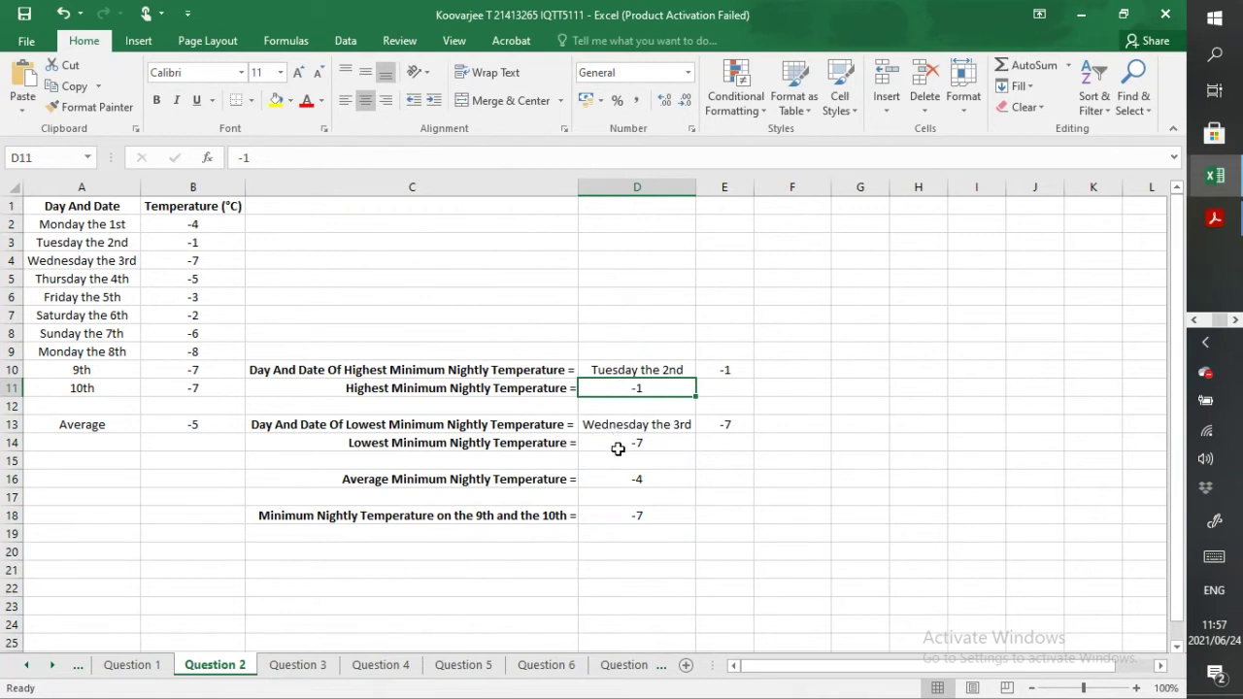
# Step: On the Question 3 sheet, inspect the first student's percentage mark formulas for Maths, Science and English and the student's average mark
pyautogui.click(297, 666)
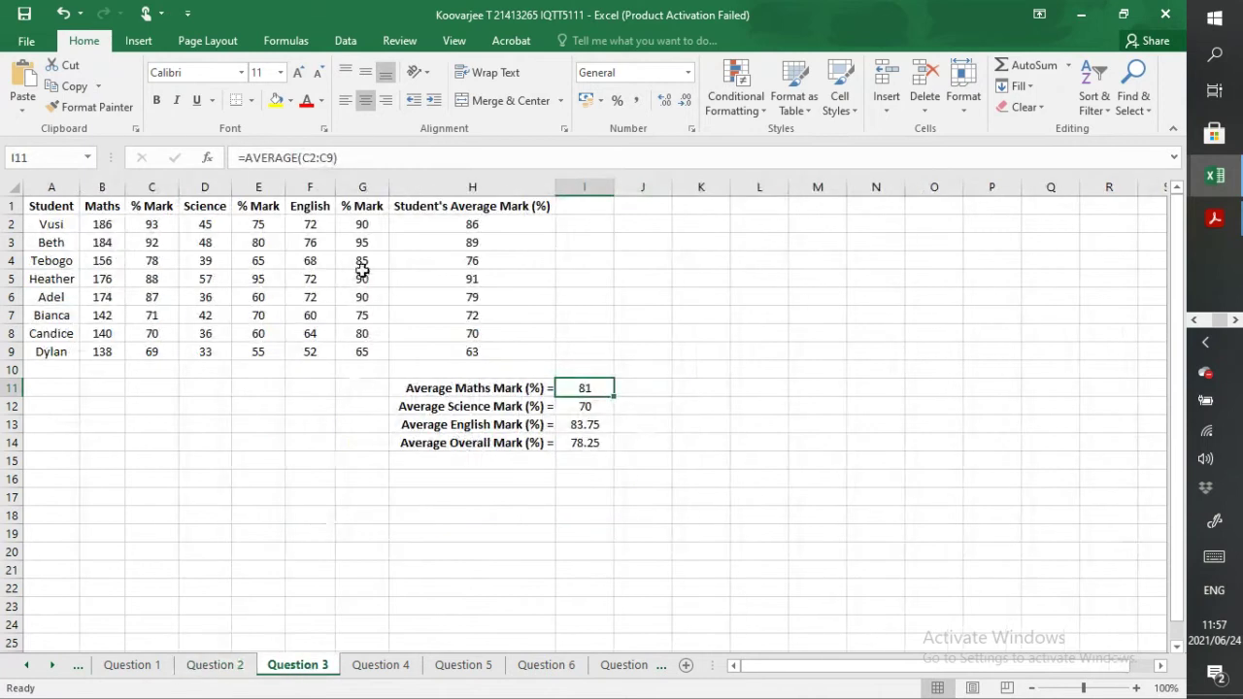
pyautogui.click(143, 224)
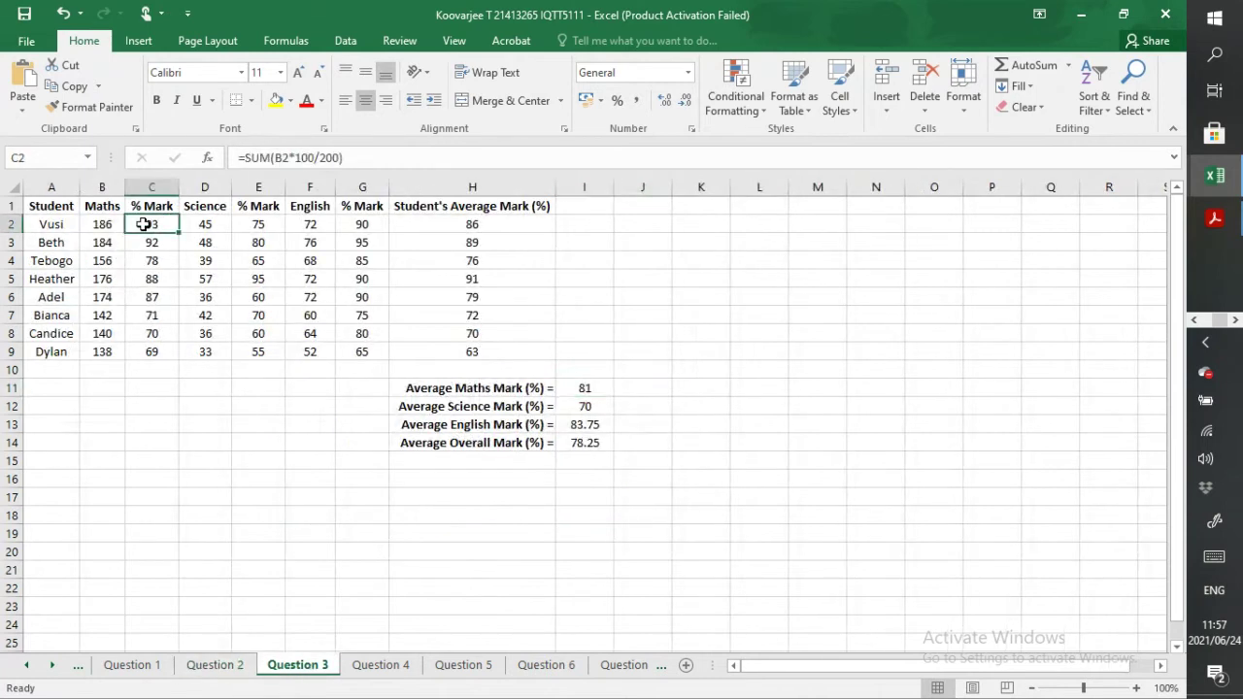
pyautogui.click(265, 227)
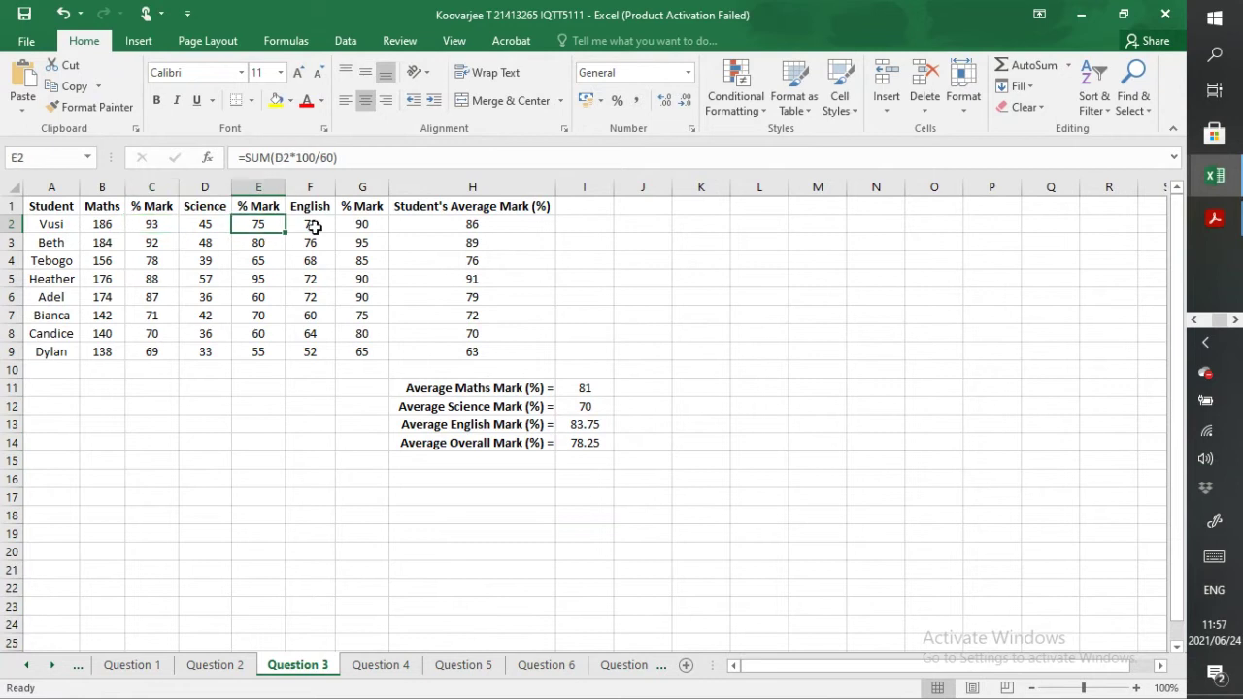
pyautogui.click(364, 224)
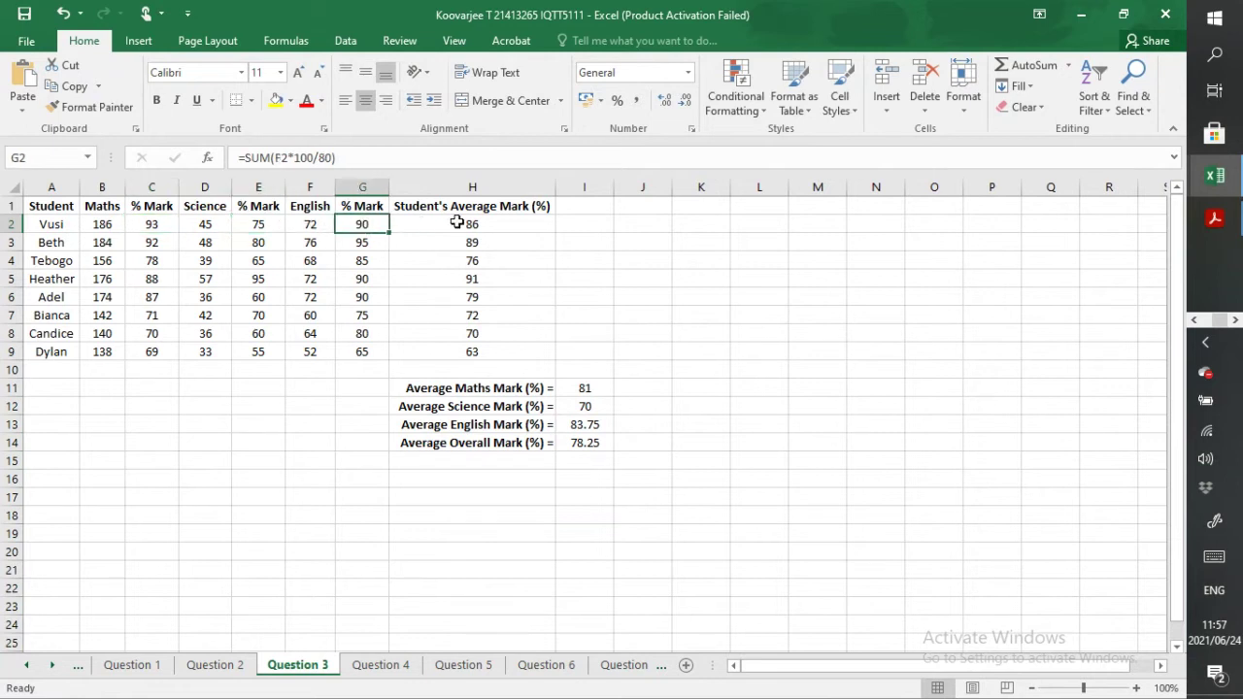
pyautogui.click(310, 230)
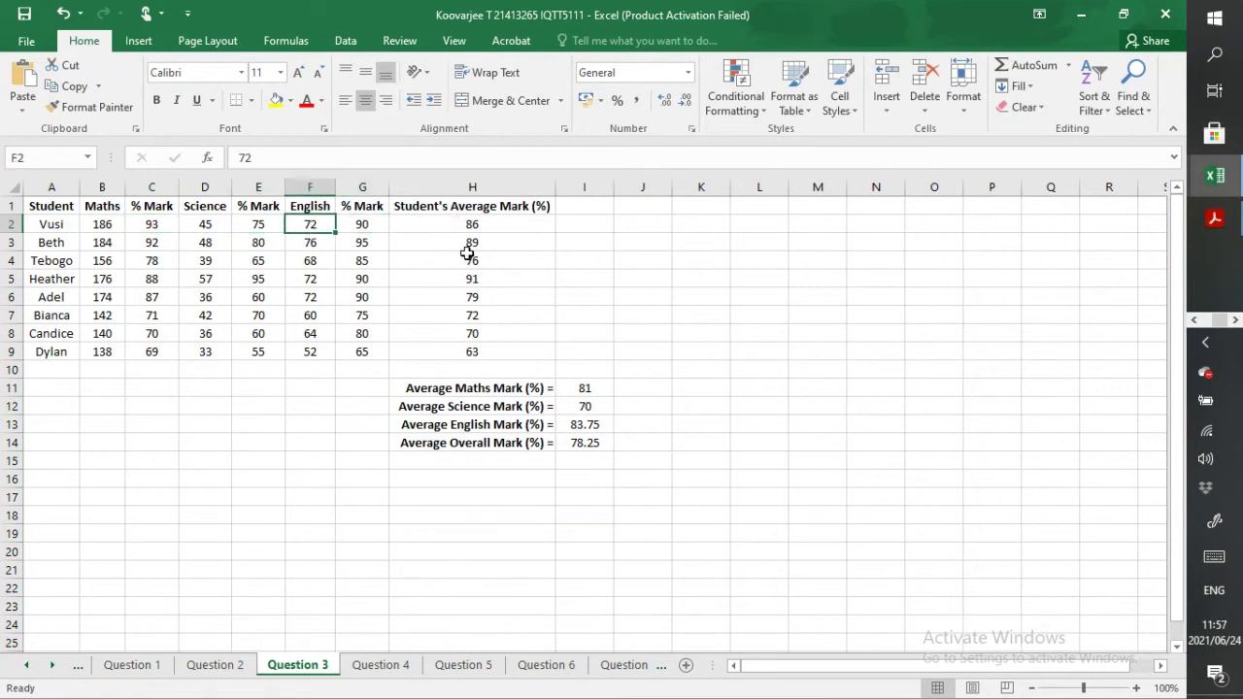
pyautogui.click(483, 224)
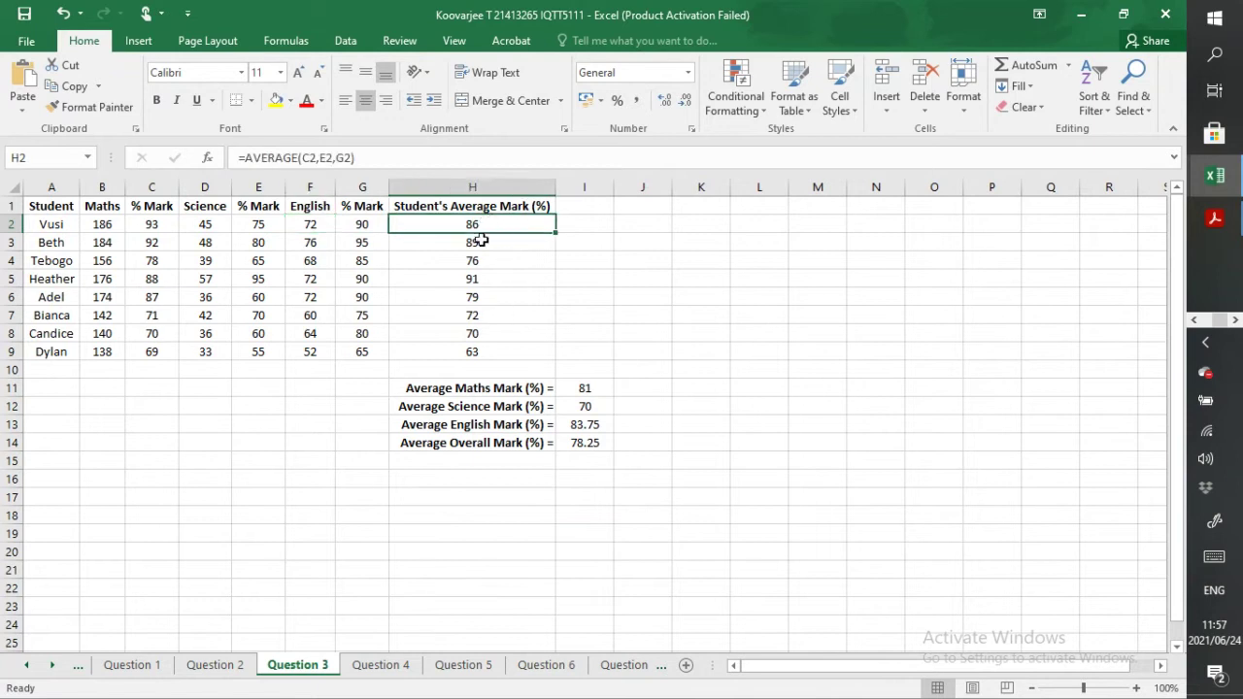
# Step: Check the average Maths, Science, English and overall mark formulas in I11:I14
pyautogui.click(585, 387)
pyautogui.click(588, 406)
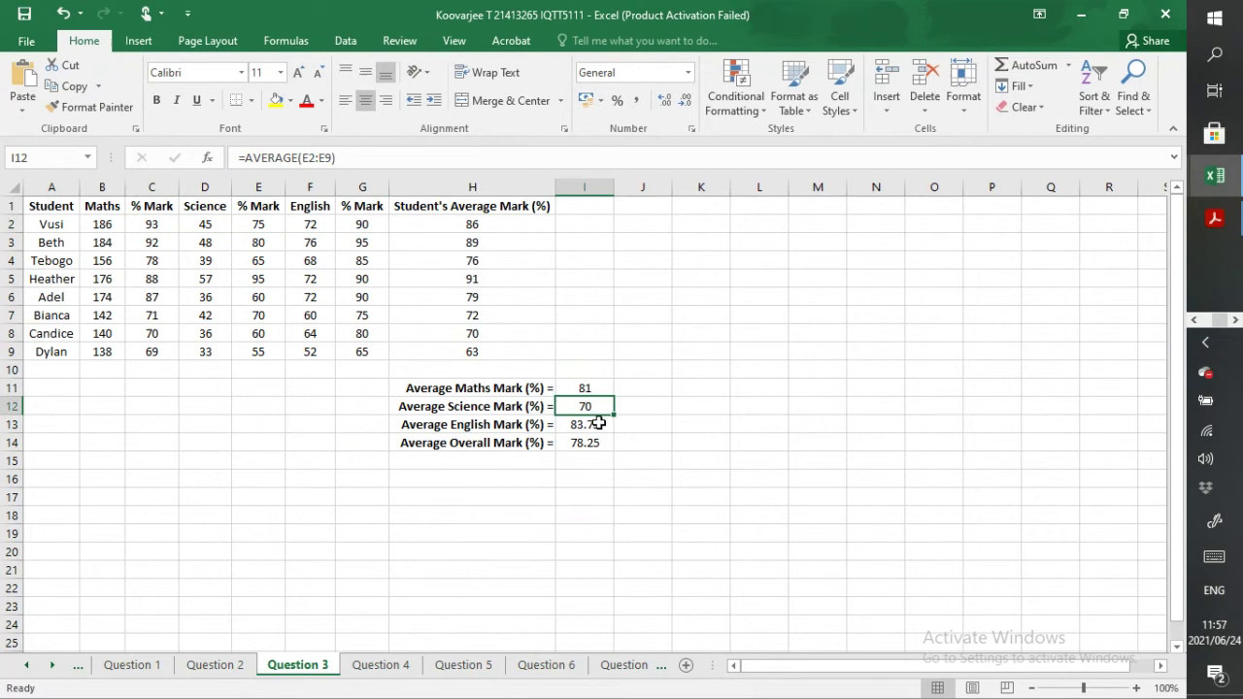
pyautogui.click(592, 425)
pyautogui.click(590, 443)
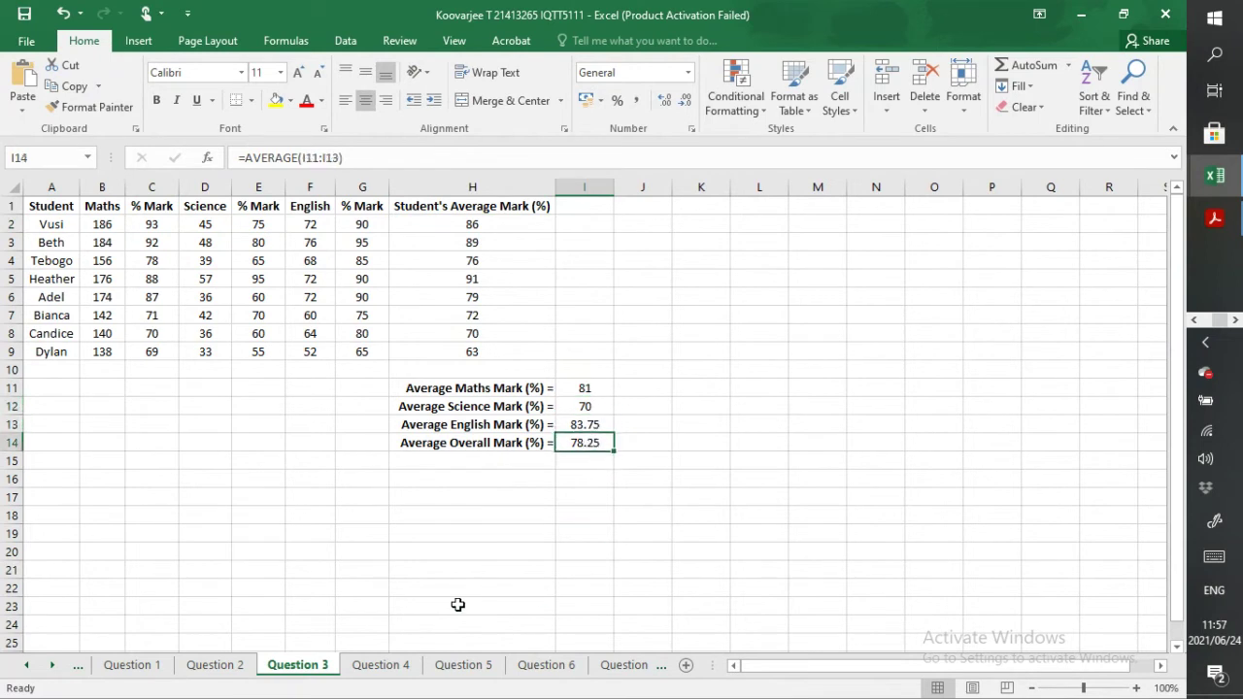
# Step: On the Question 4 sheet, examine the first start-up capital contribution and the contribution ratio formulas in B4:E4
pyautogui.click(400, 662)
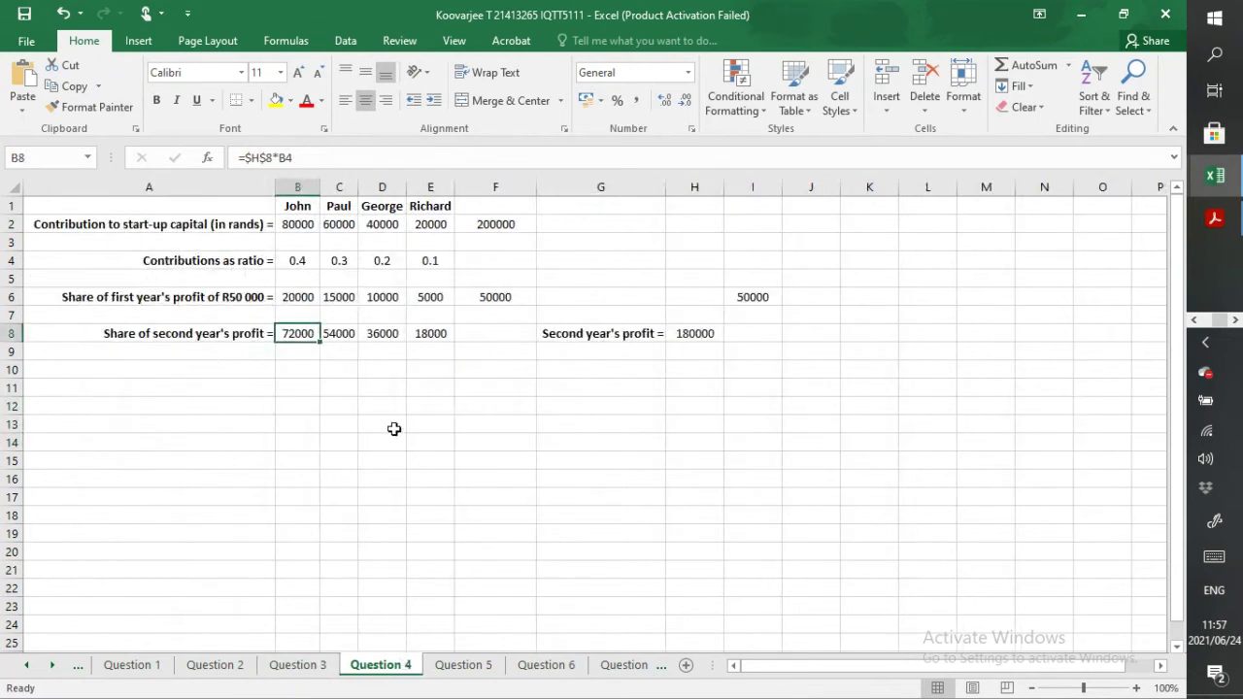
pyautogui.click(309, 411)
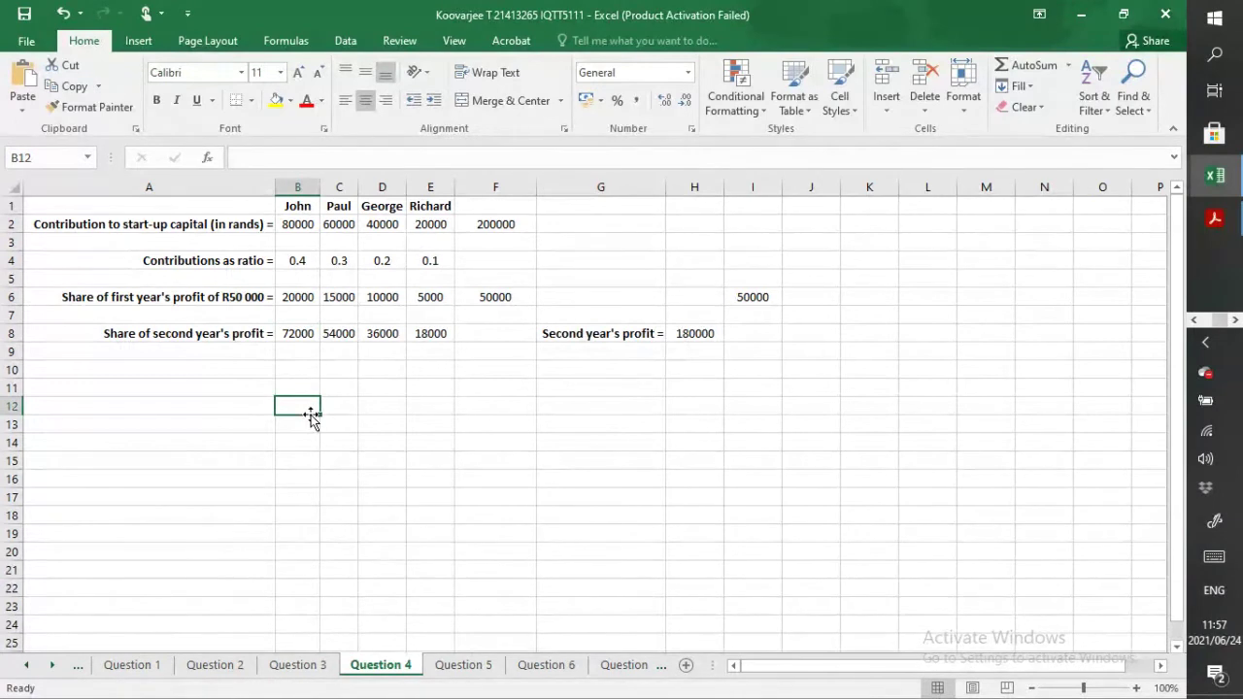
pyautogui.click(308, 227)
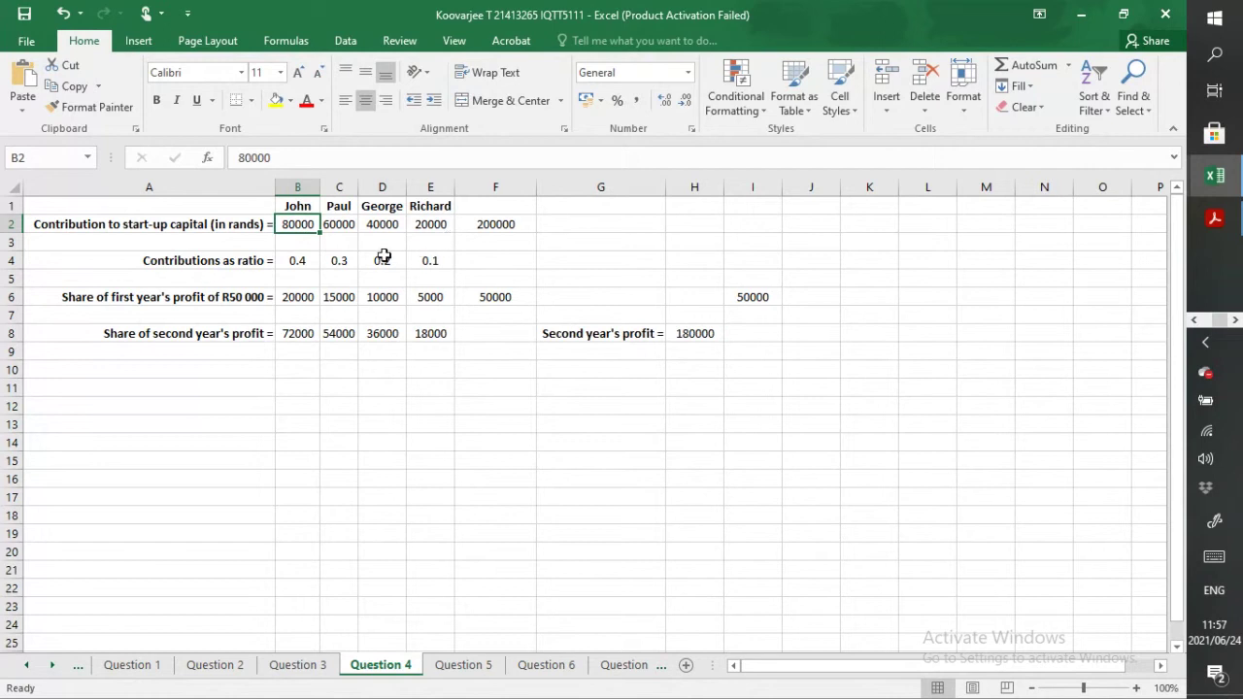
pyautogui.click(294, 260)
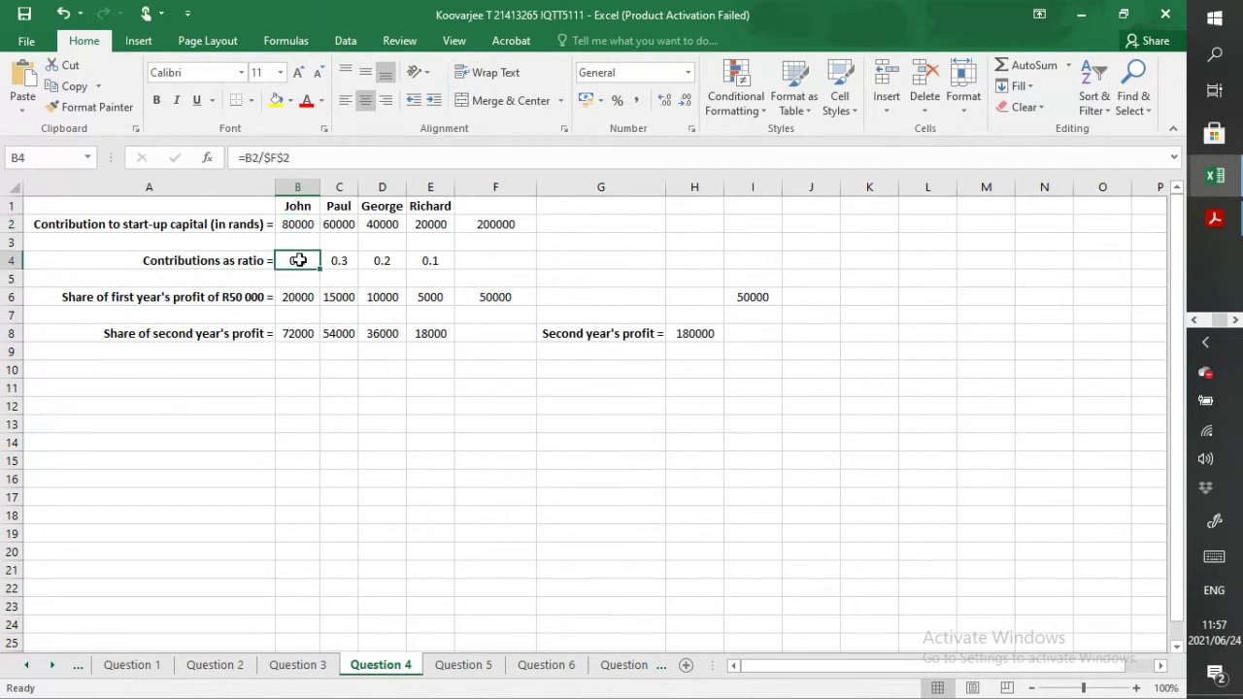
pyautogui.click(347, 262)
pyautogui.click(384, 257)
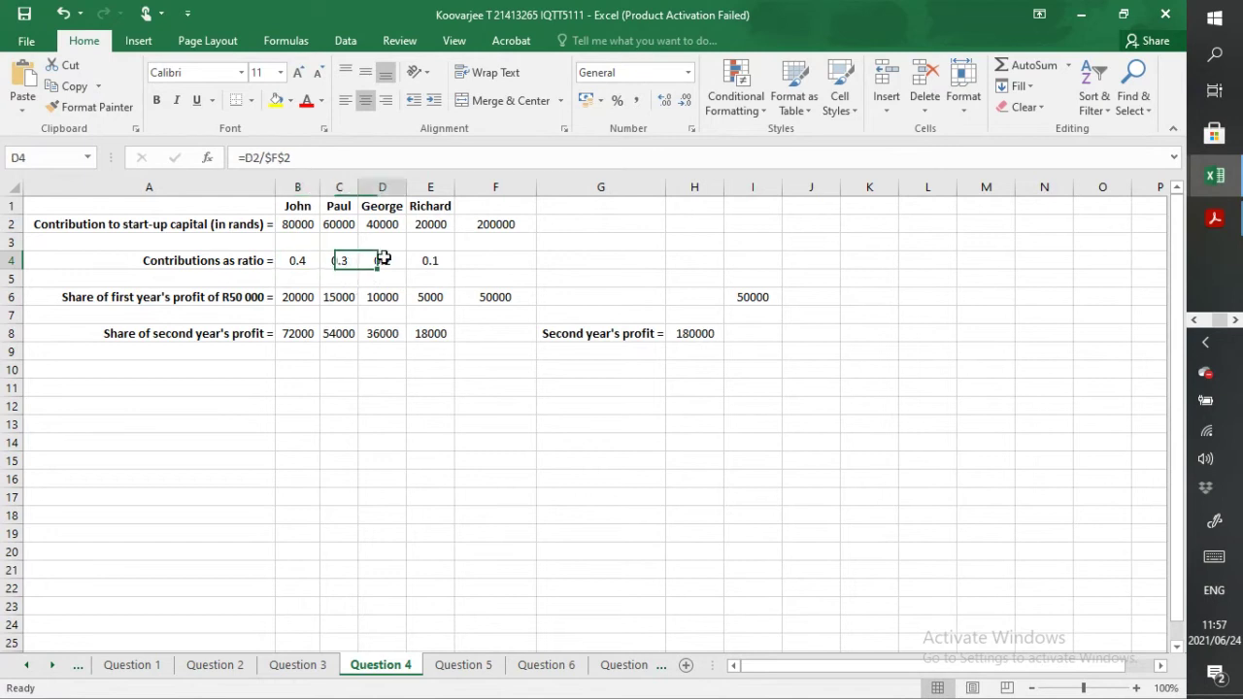
pyautogui.click(417, 257)
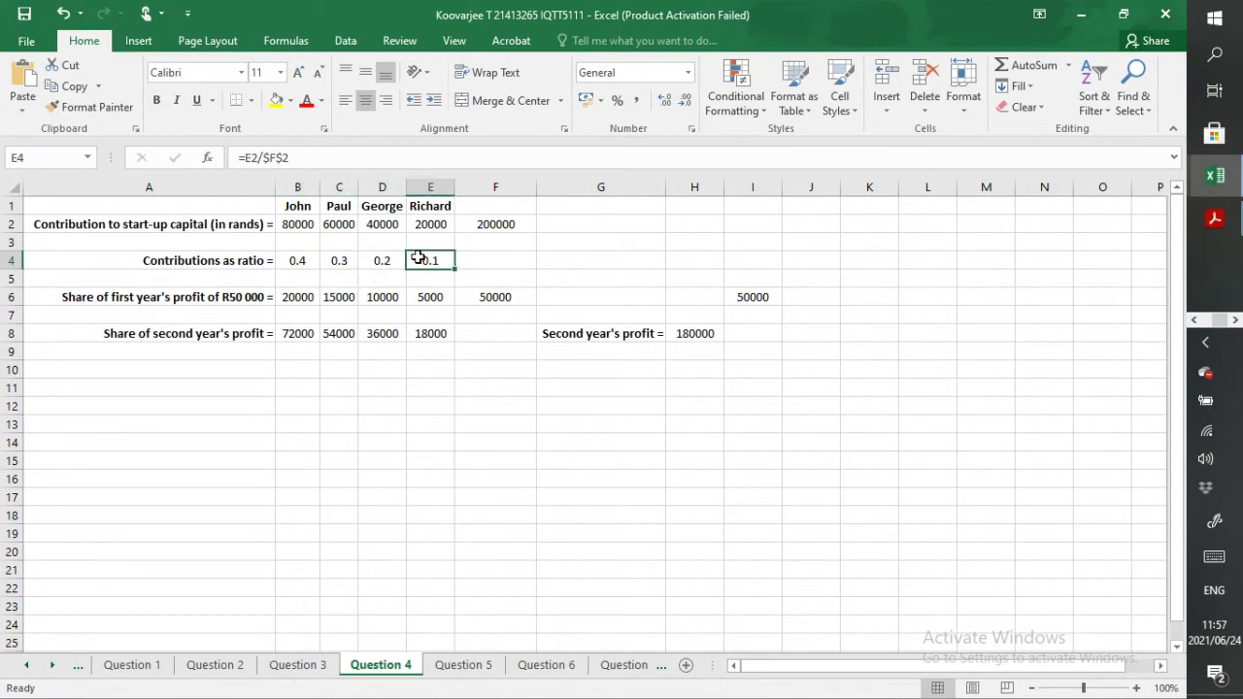
# Step: Inspect the formulas for each partner's share of the first year's profit in B6:E6
pyautogui.click(299, 297)
pyautogui.click(335, 296)
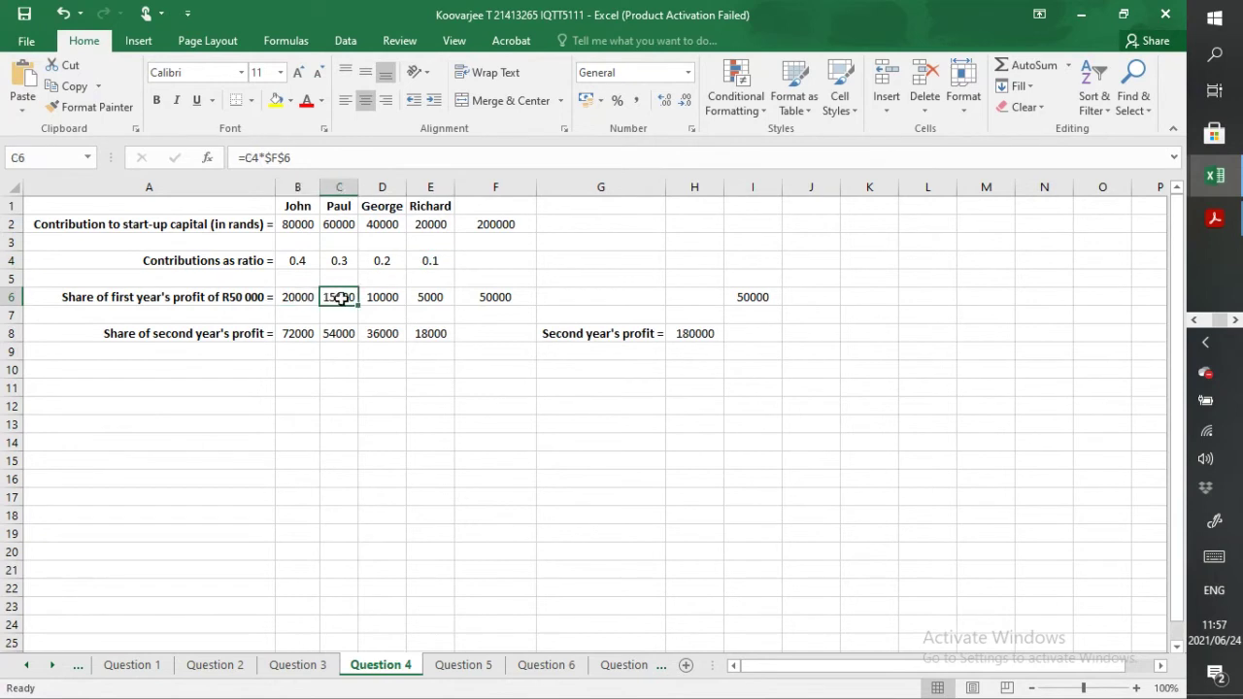
pyautogui.click(391, 295)
pyautogui.click(425, 294)
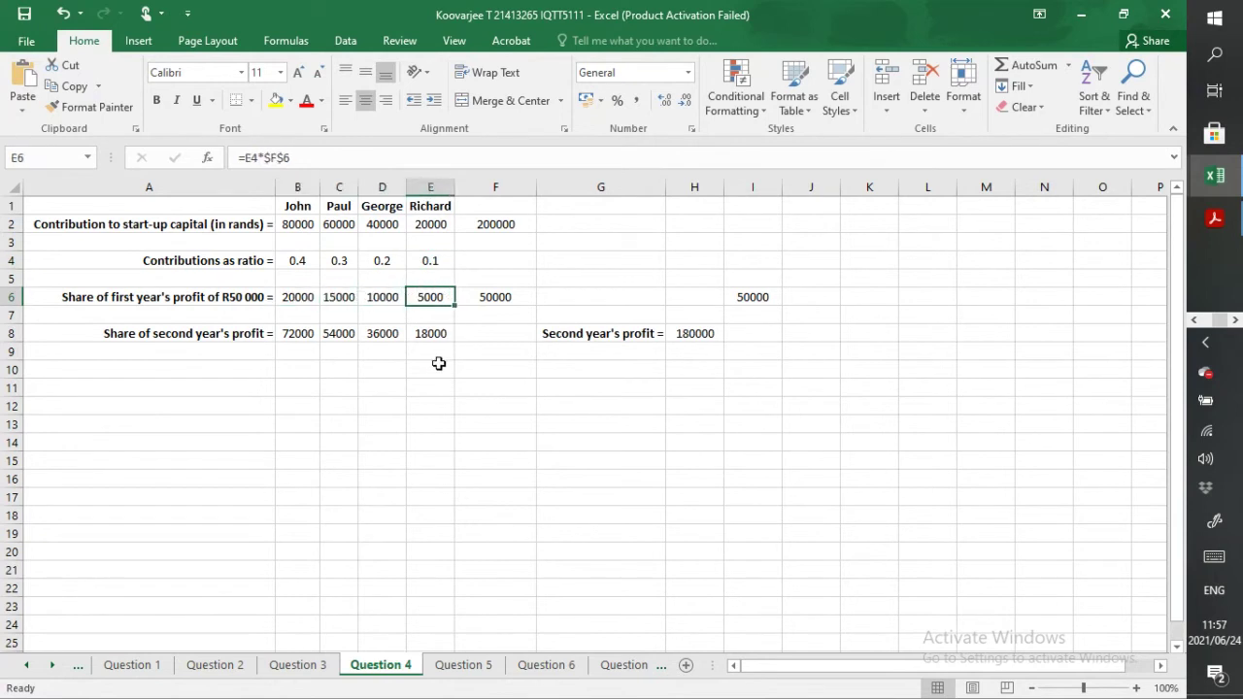
# Step: Review the partners' shares of the second year's profit in B8:E8 and the second year's profit formula in H8
pyautogui.click(287, 336)
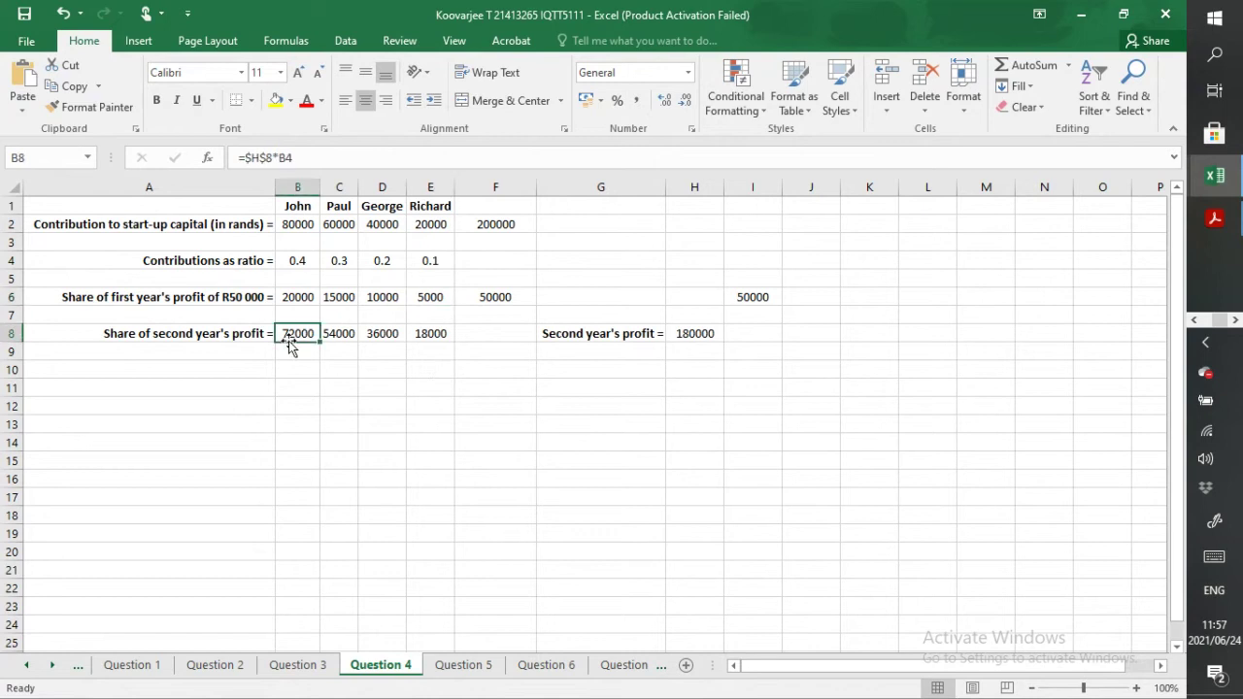
pyautogui.click(337, 334)
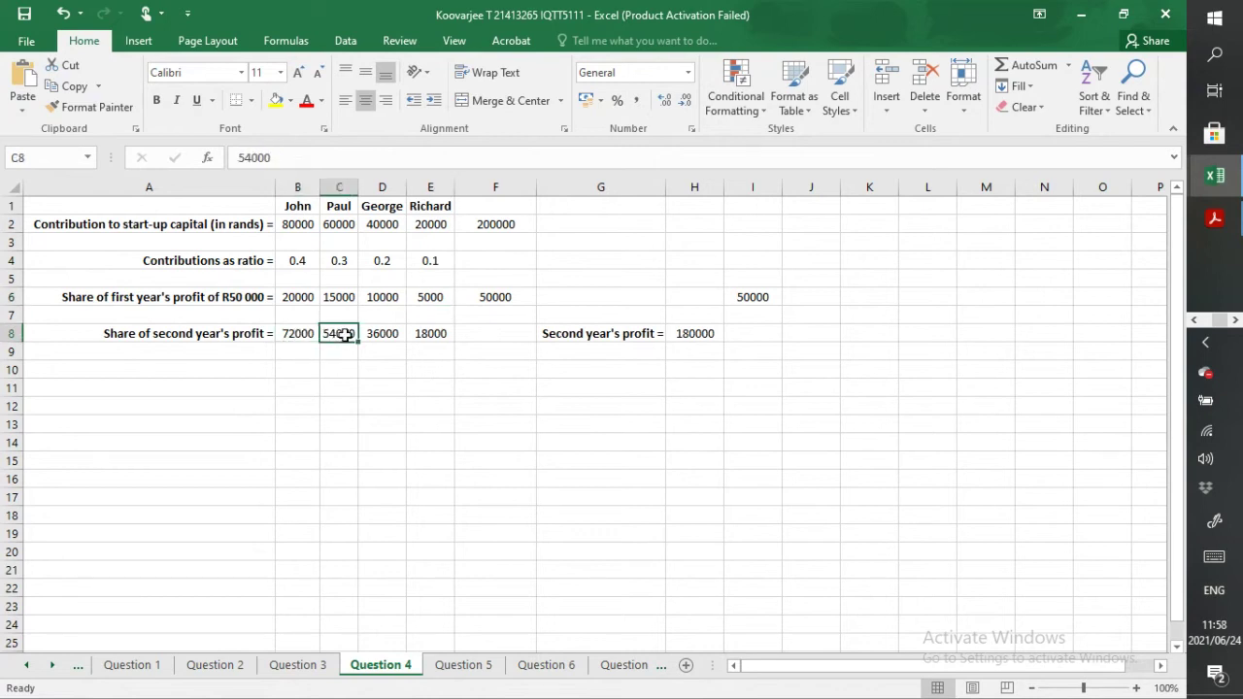
pyautogui.click(379, 333)
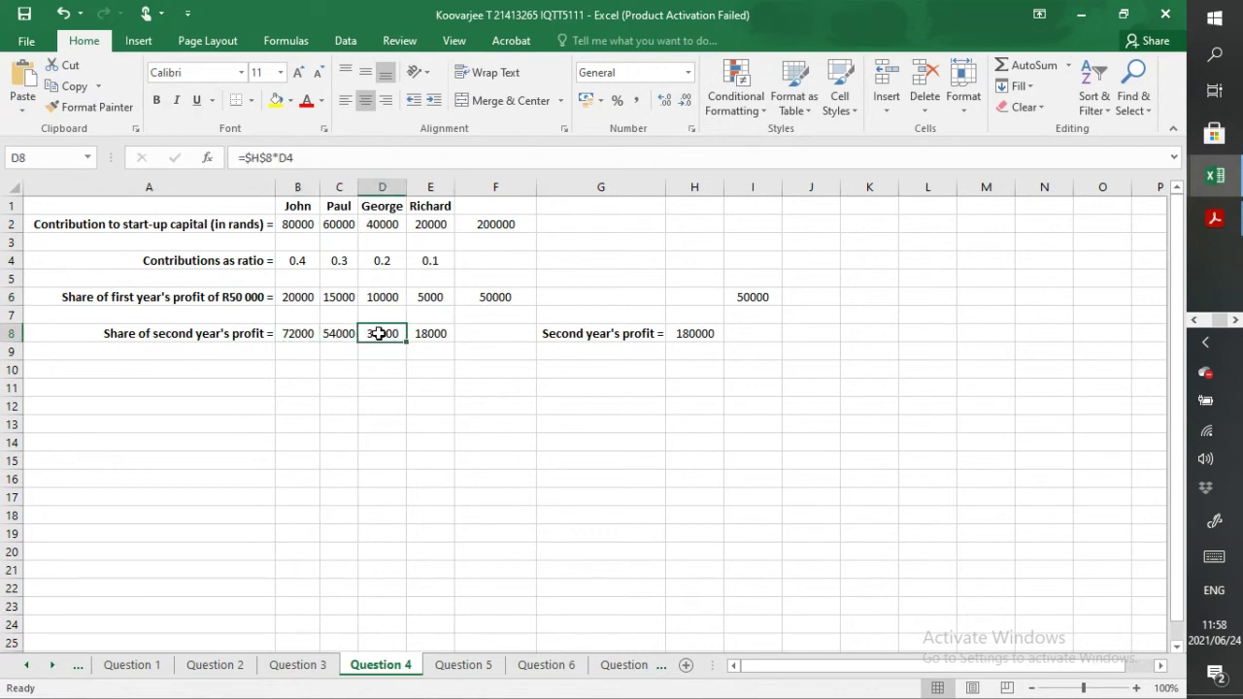
pyautogui.click(437, 333)
pyautogui.click(399, 333)
pyautogui.click(696, 335)
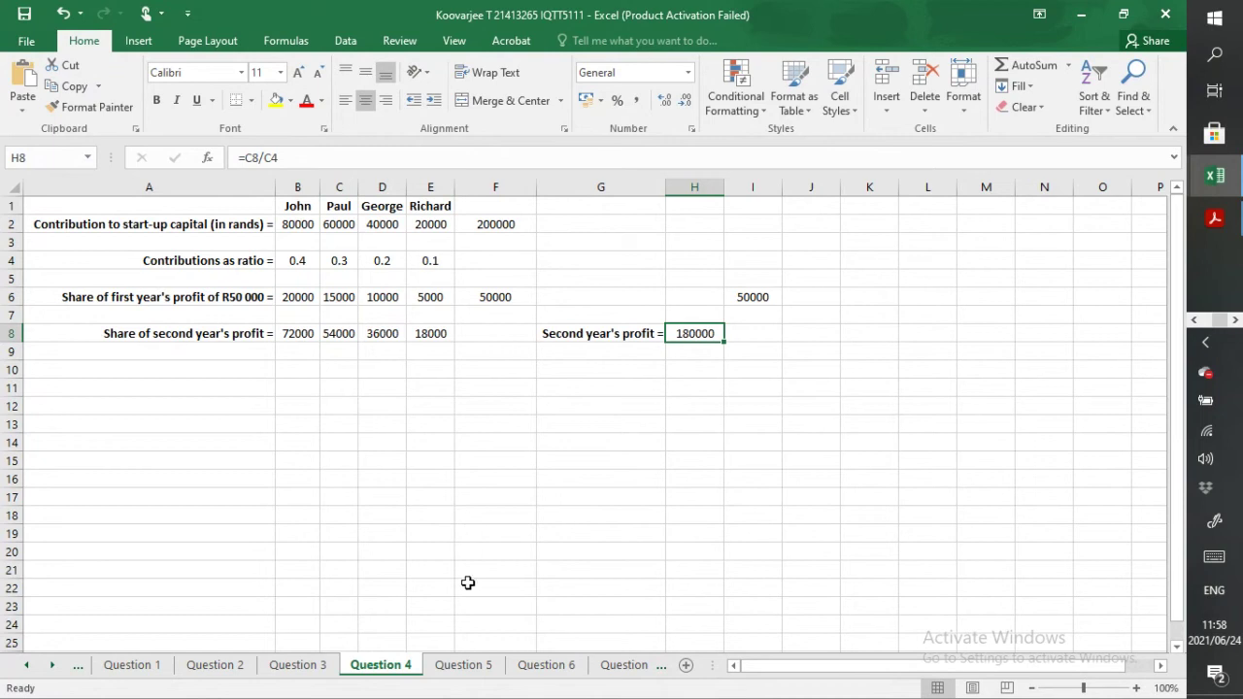
# Step: On the Question 5 sheet, examine the highest-proportion shareholder formula in E9 and the combined percentage shareholding formulas in E10:E11
pyautogui.click(470, 665)
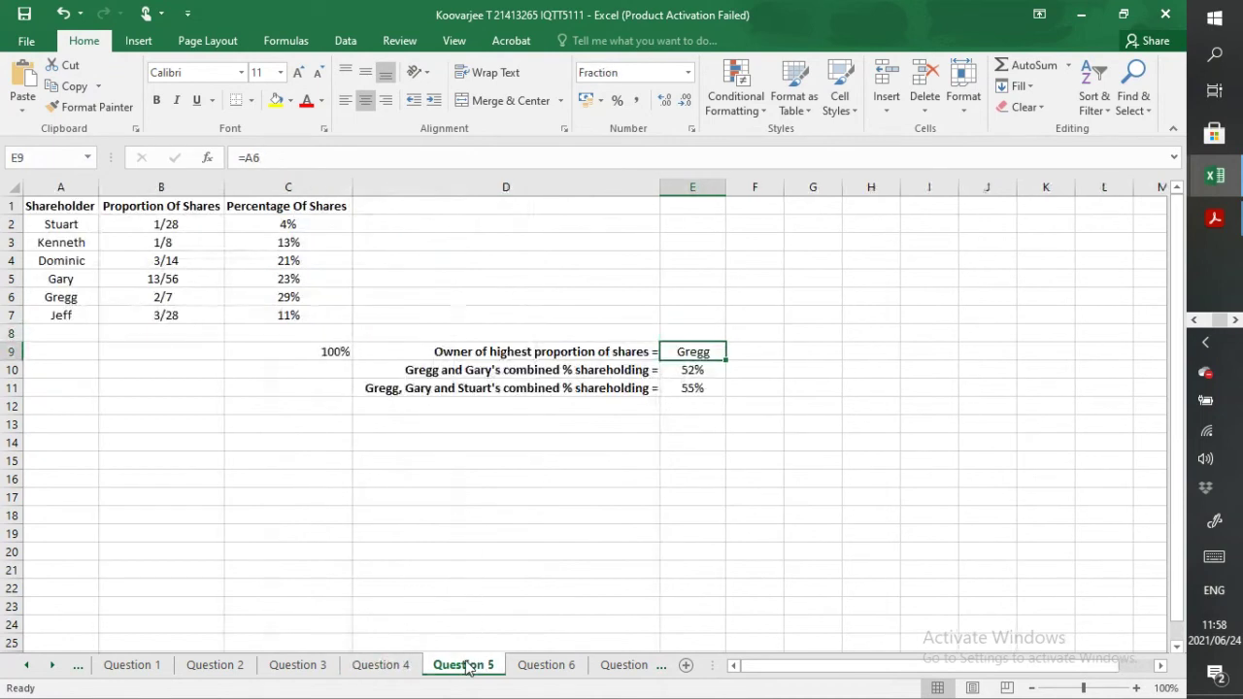
pyautogui.click(695, 369)
pyautogui.click(701, 390)
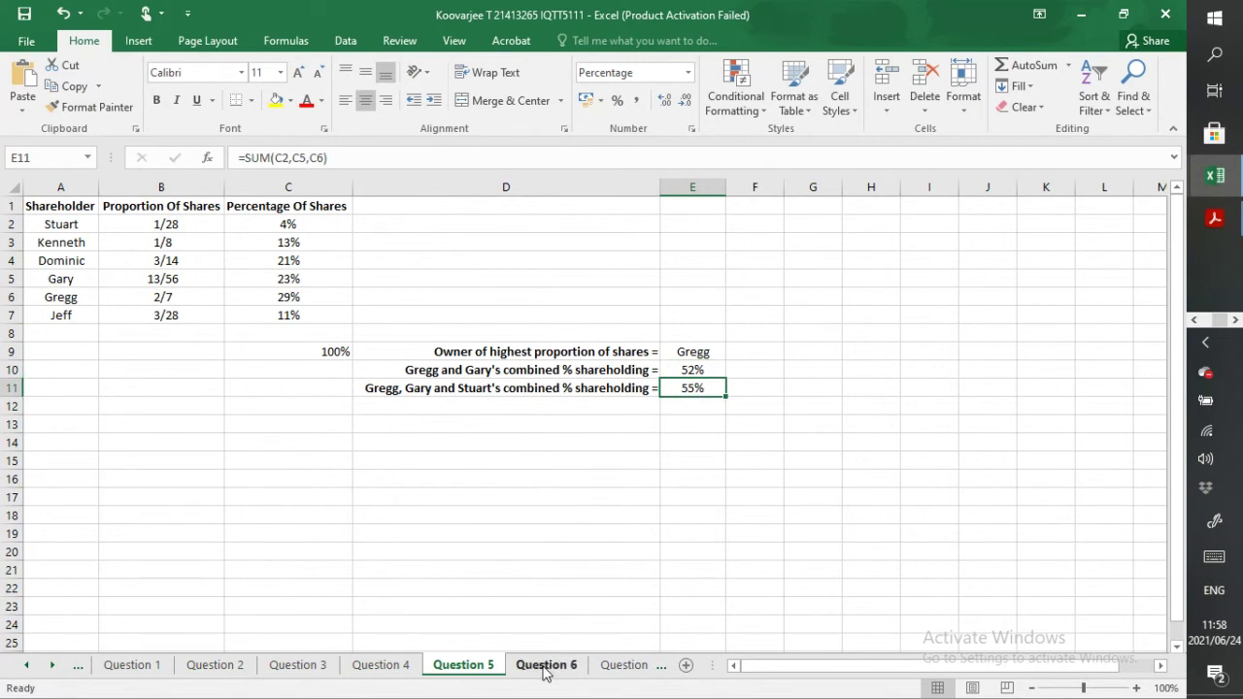
# Step: Inspect the formulas for each shareholder's percentage of shares in C2:C7
pyautogui.click(266, 225)
pyautogui.click(276, 243)
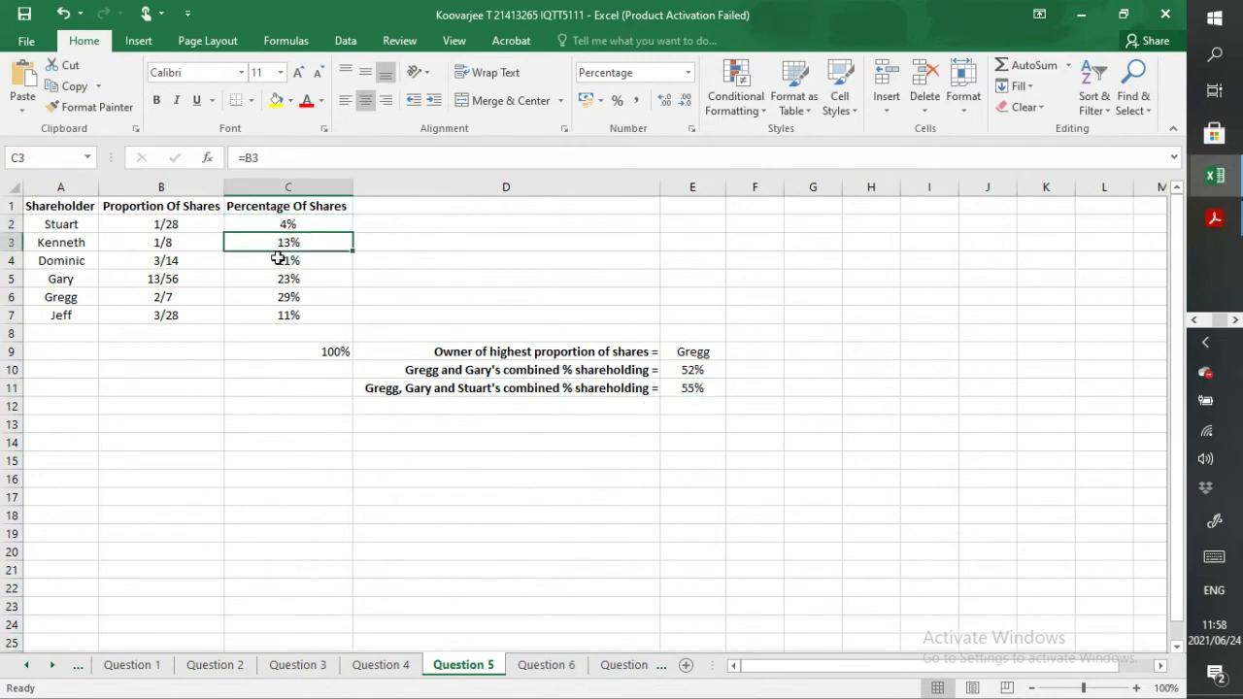
pyautogui.click(278, 260)
pyautogui.click(279, 279)
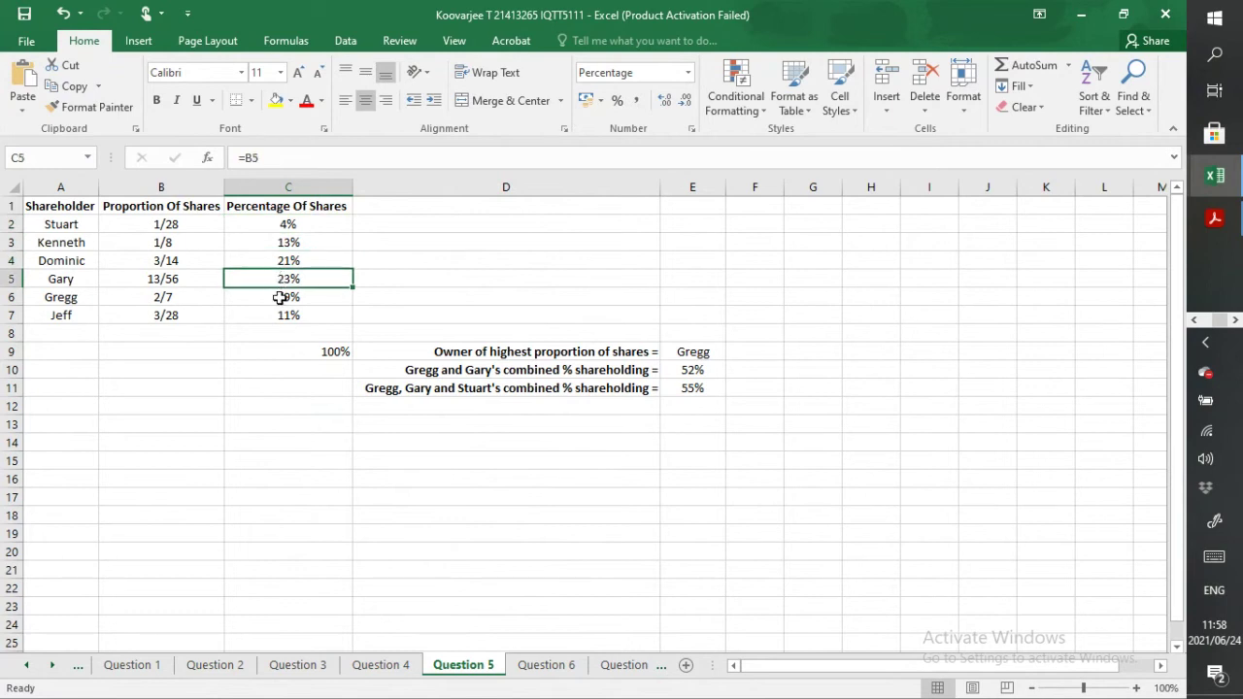
pyautogui.click(285, 299)
pyautogui.click(272, 315)
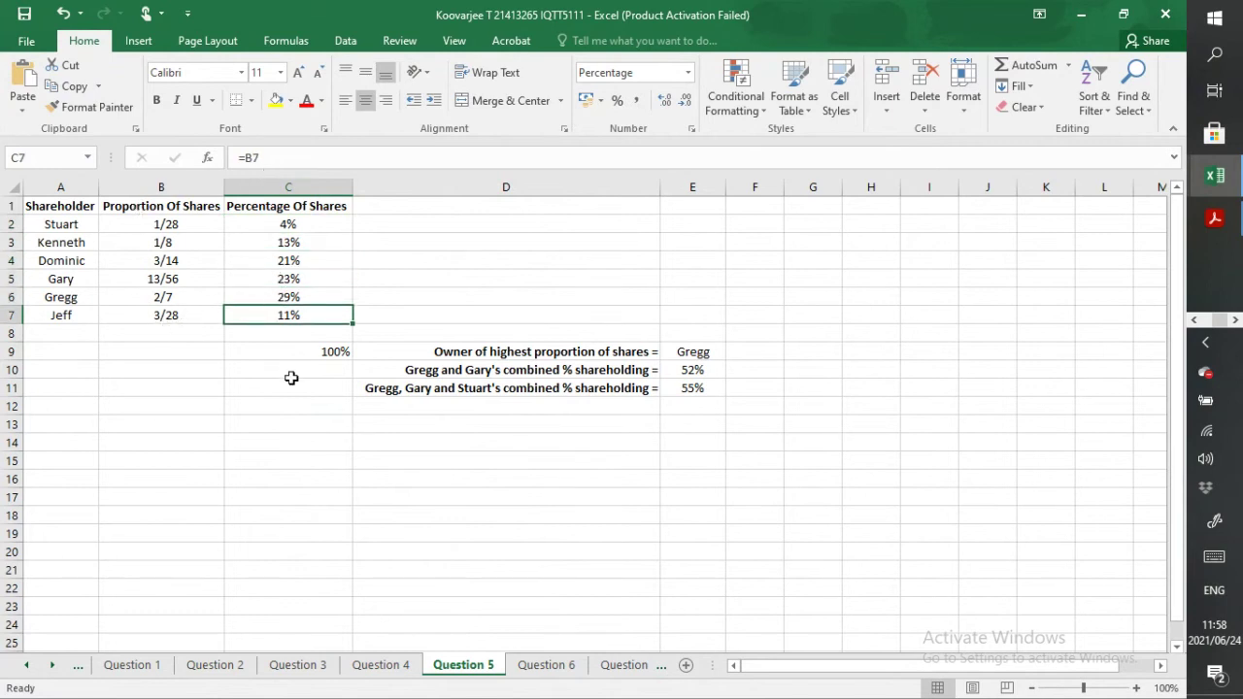
# Step: Compare the Question 6 sheet's fast food restaurant tables and charts with the Question 7 sheet's passenger age table and chart area
pyautogui.click(547, 665)
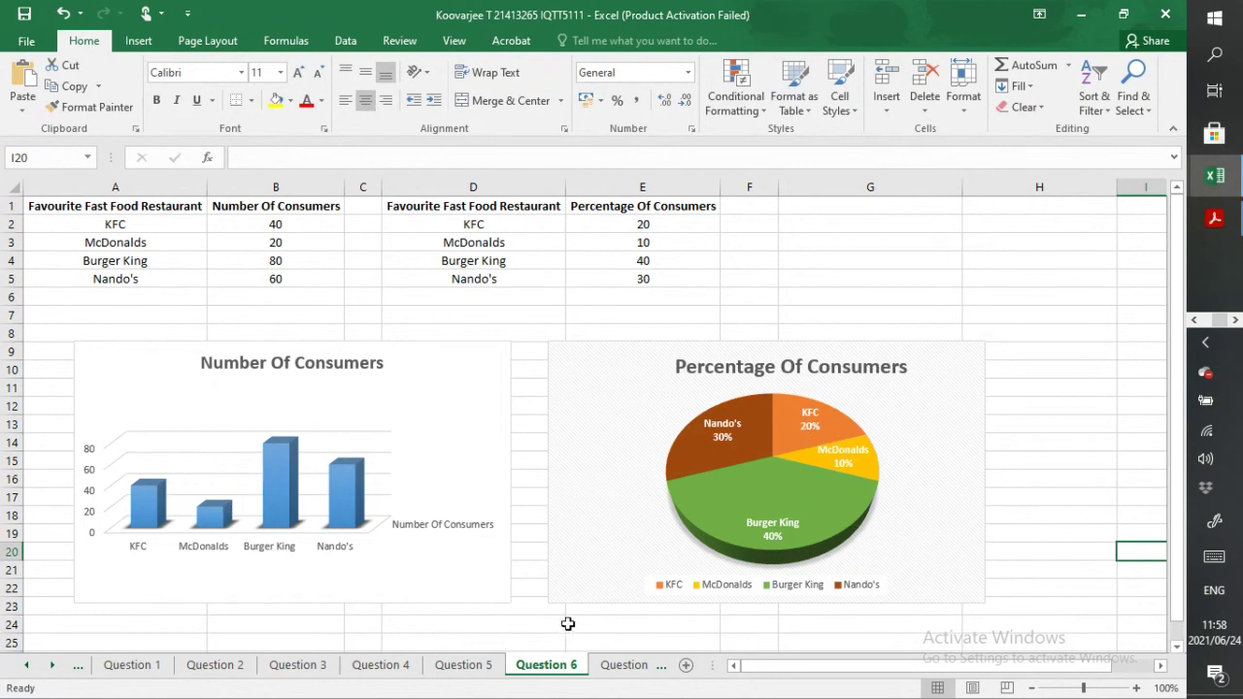
pyautogui.click(621, 667)
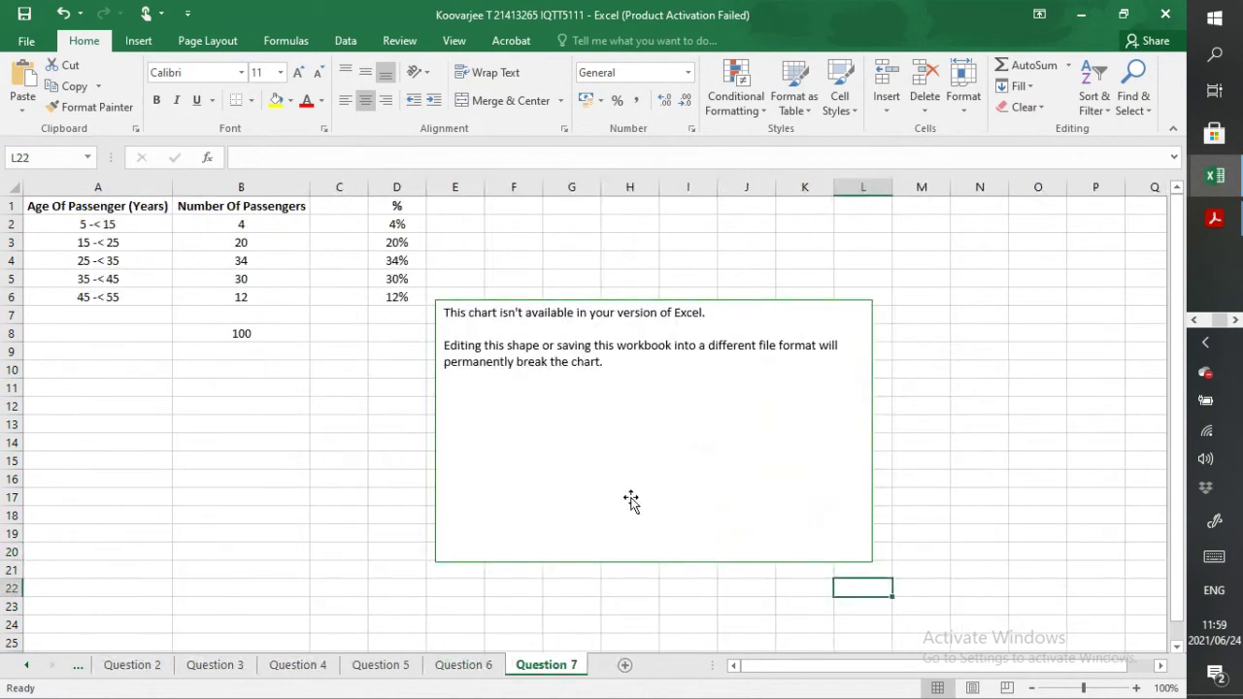
pyautogui.click(466, 667)
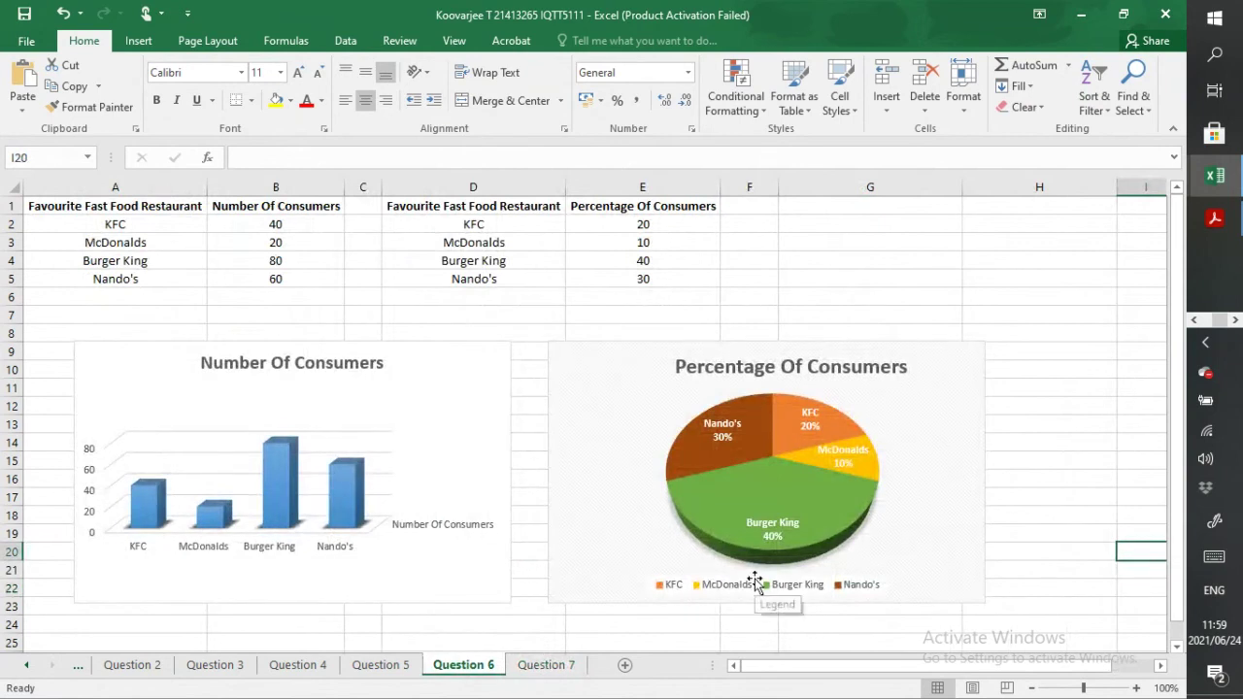
pyautogui.click(540, 668)
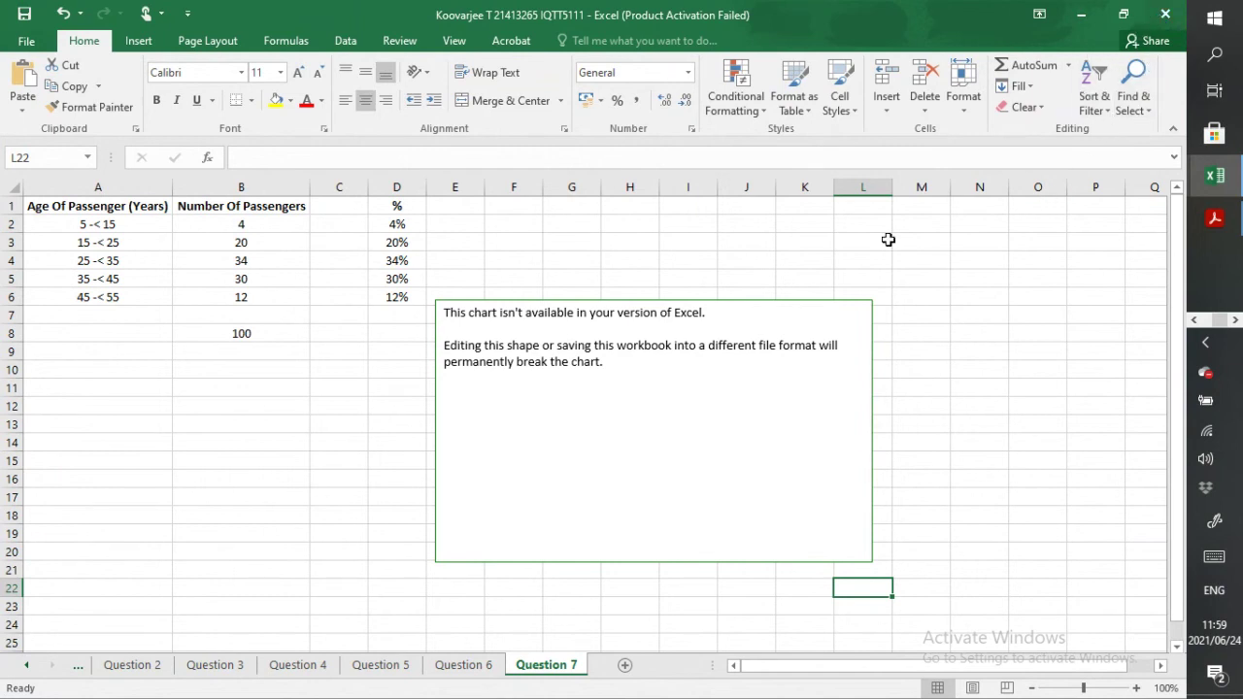
# Step: Go back through the question sheets from Question 6 to the Question 1 cost sheet
pyautogui.click(472, 670)
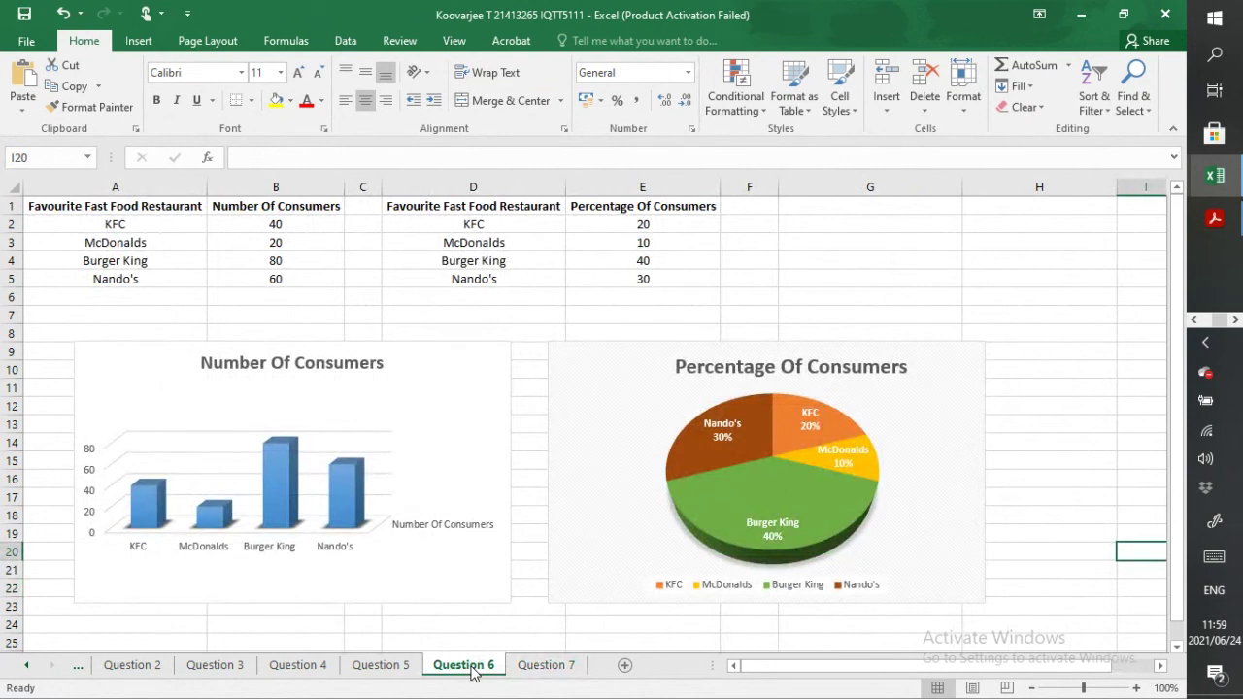
pyautogui.click(384, 668)
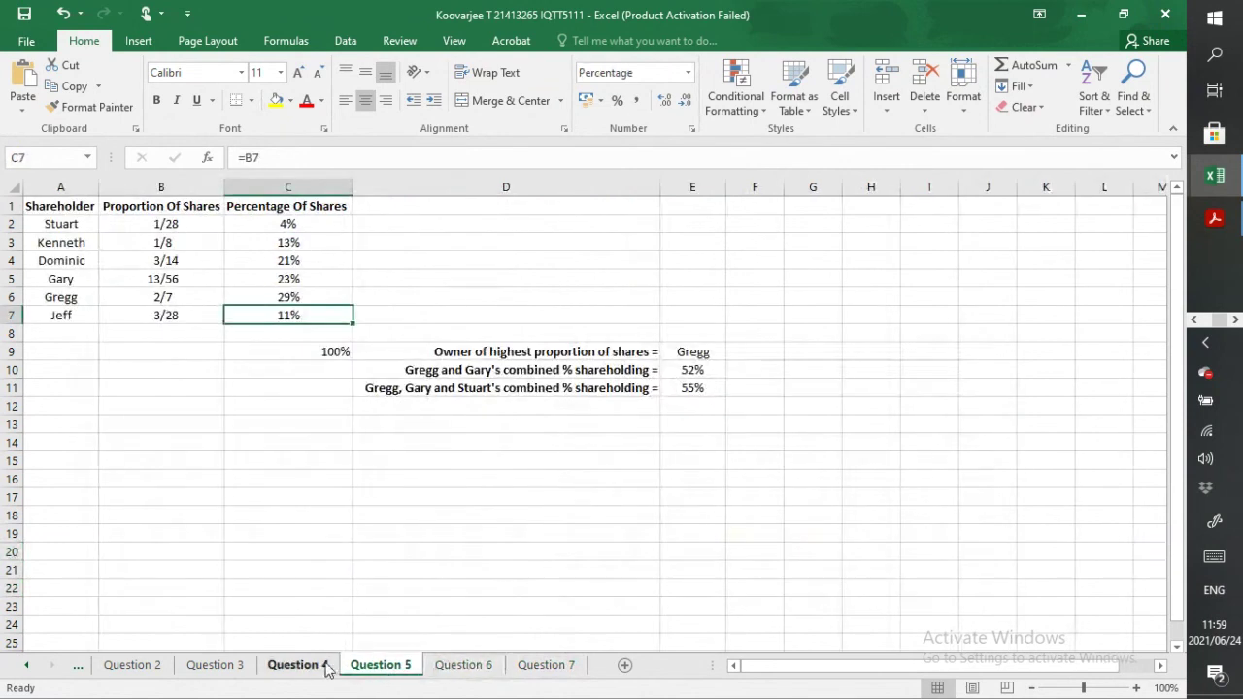
pyautogui.click(282, 668)
pyautogui.click(195, 668)
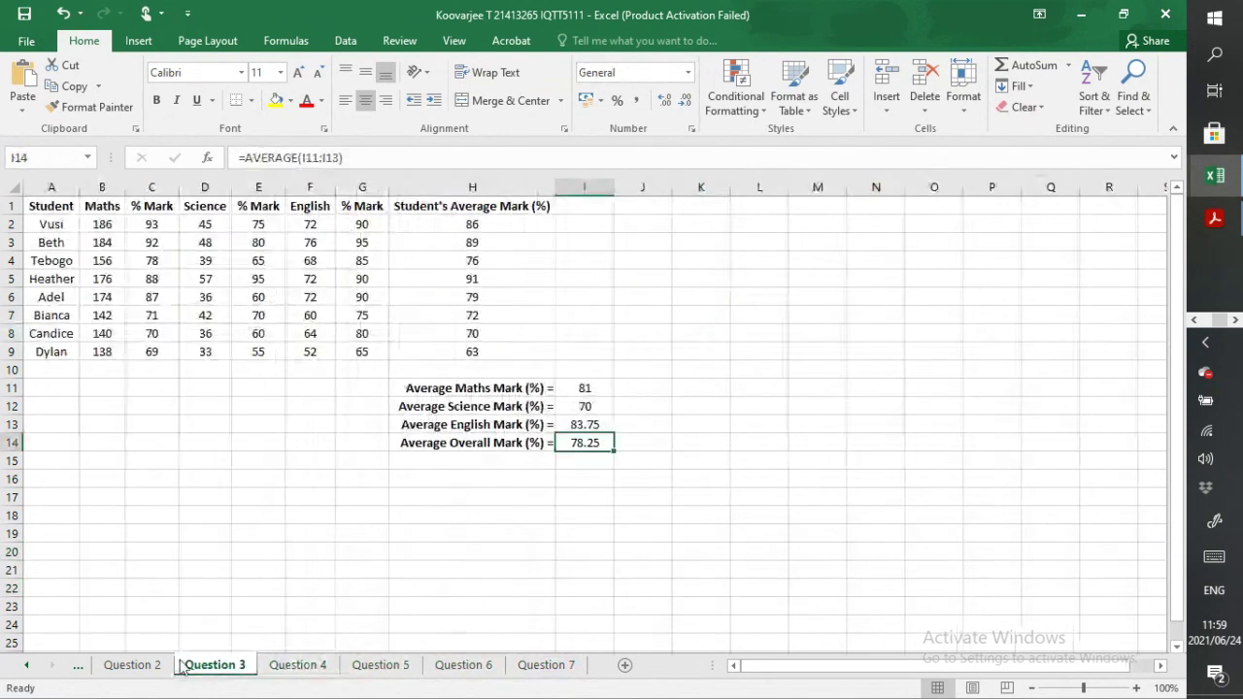
pyautogui.click(141, 666)
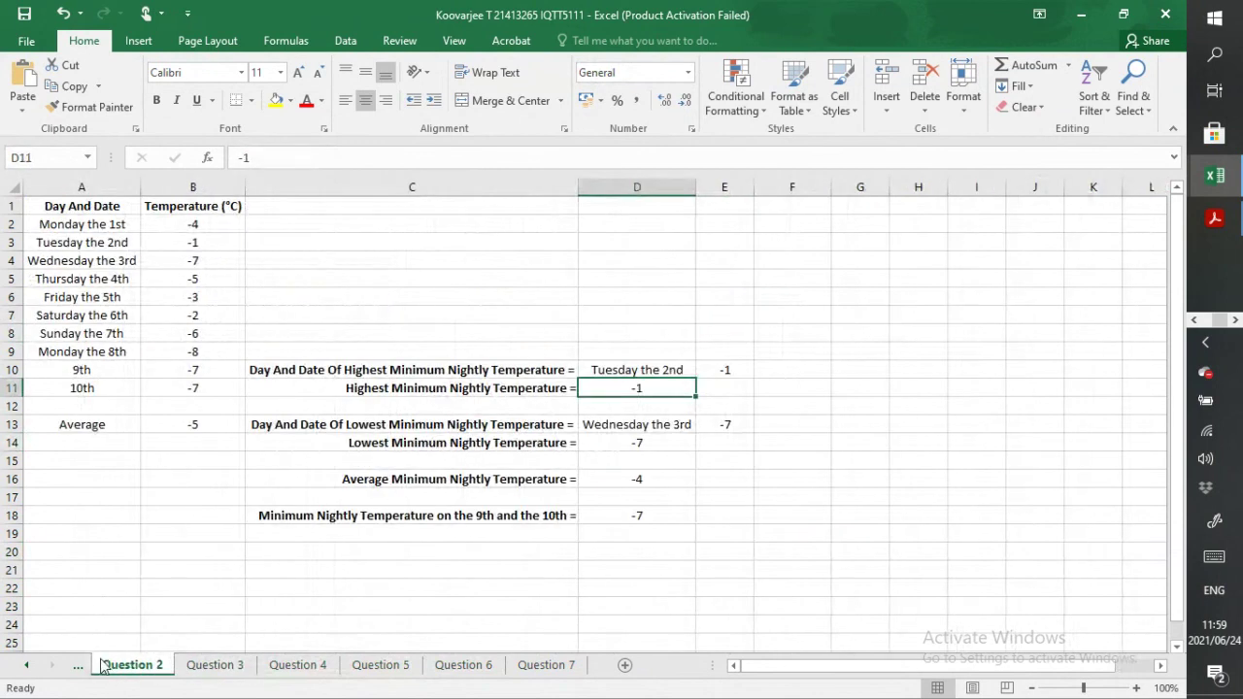
pyautogui.click(82, 668)
pyautogui.click(97, 666)
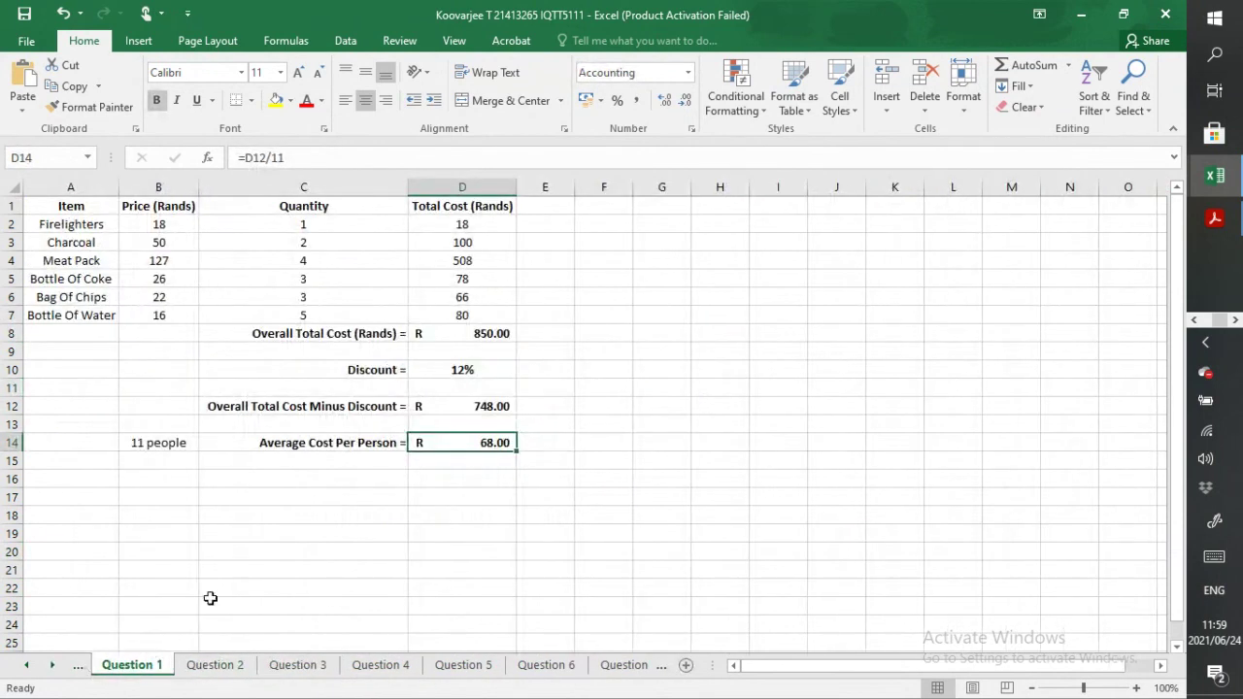